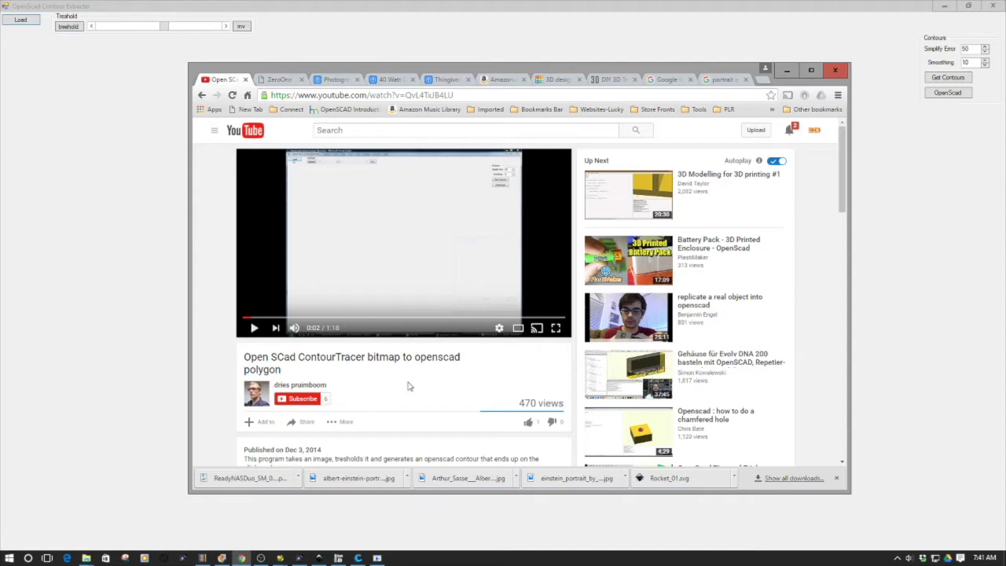
Review the contour tracer's video and download pages in Chrome, then minimize the browser
left_click(281, 80)
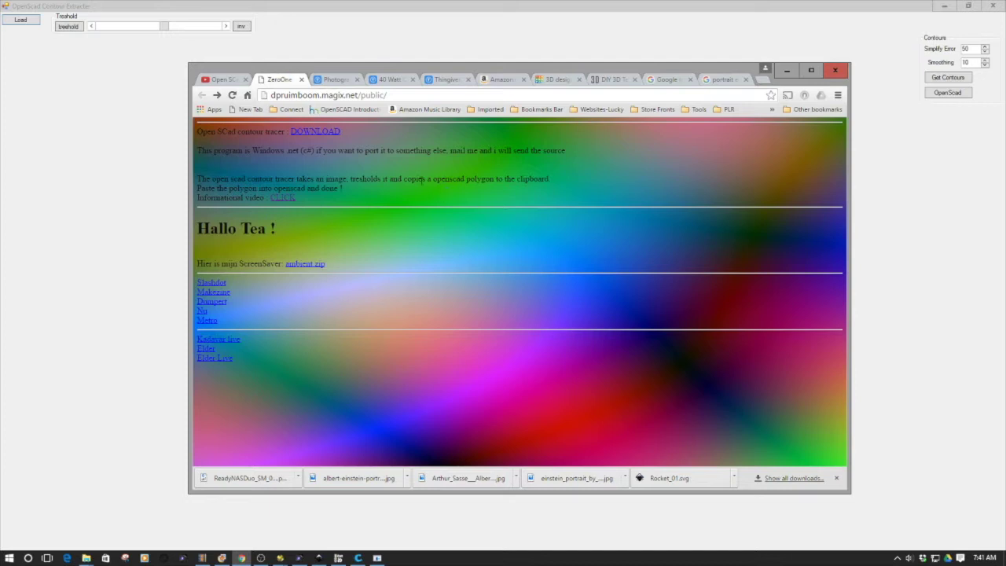
left_click(224, 80)
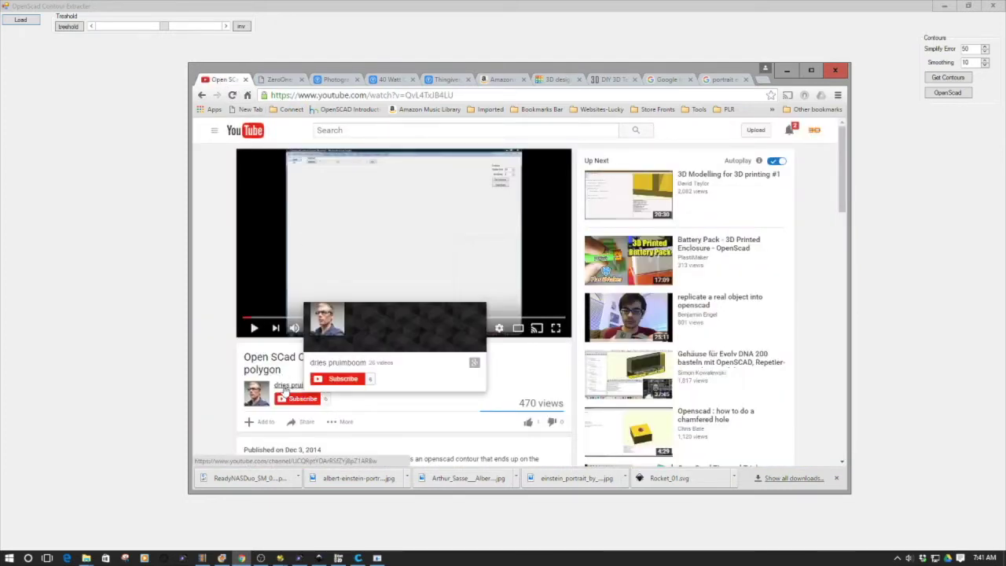
left_click(276, 81)
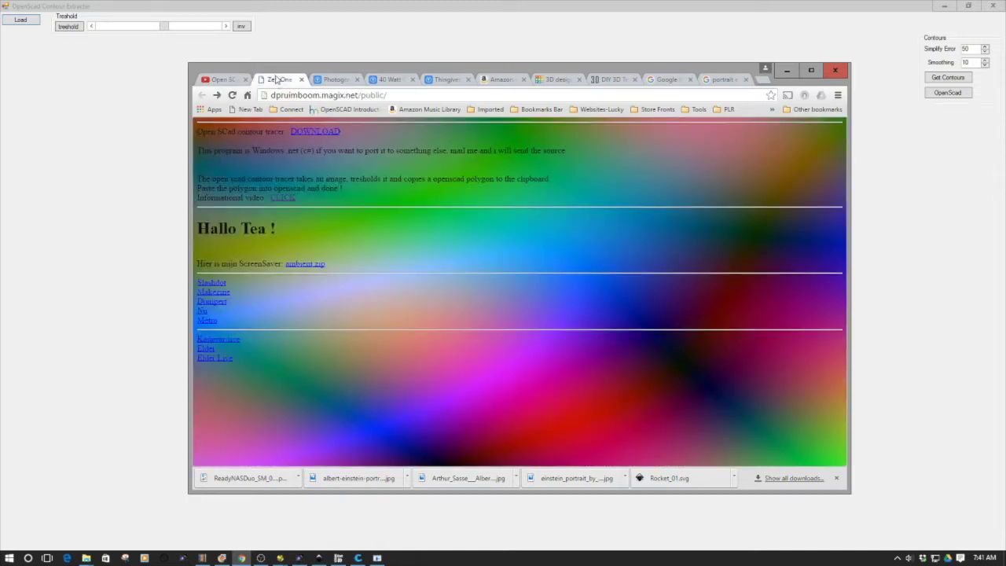
left_click(786, 72)
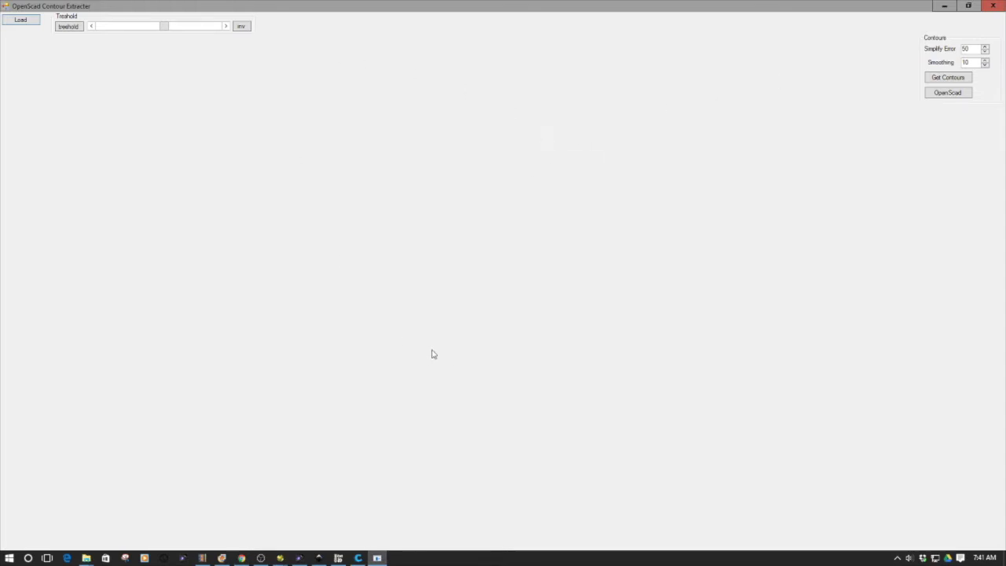
Load the black rocket picture images.png from the Pictures folder
left_click(13, 23)
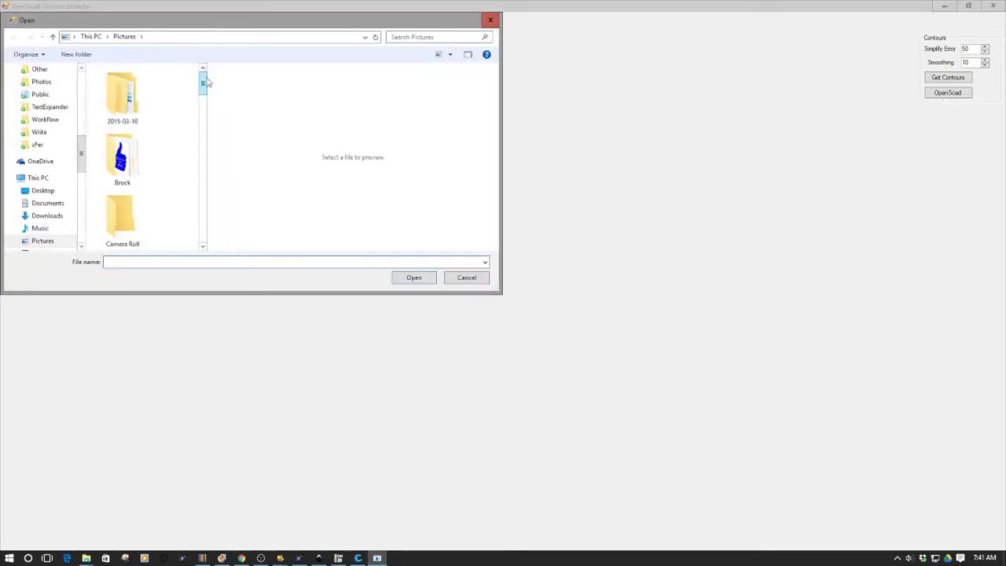
left_click_drag(201, 83, 213, 185)
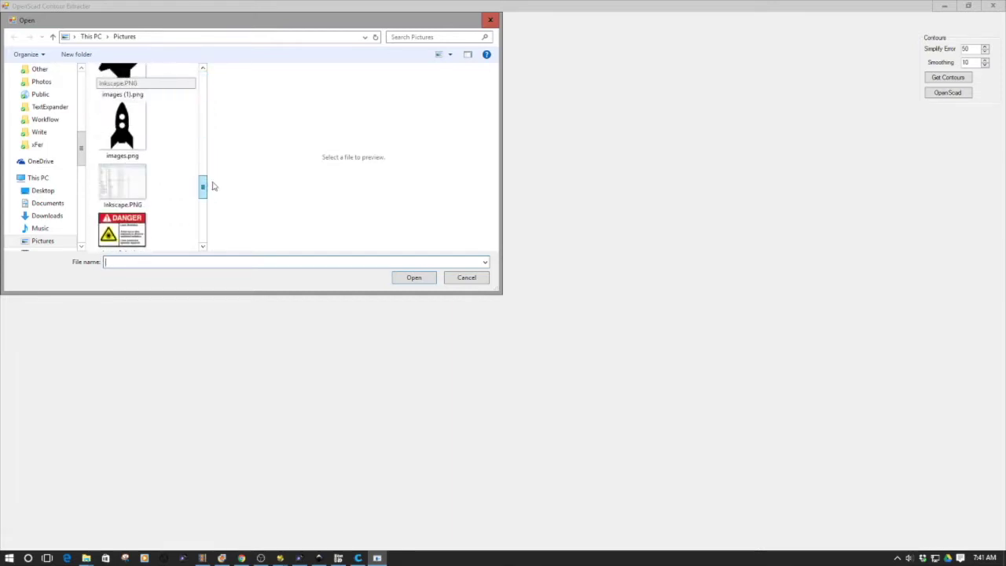
left_click(132, 130)
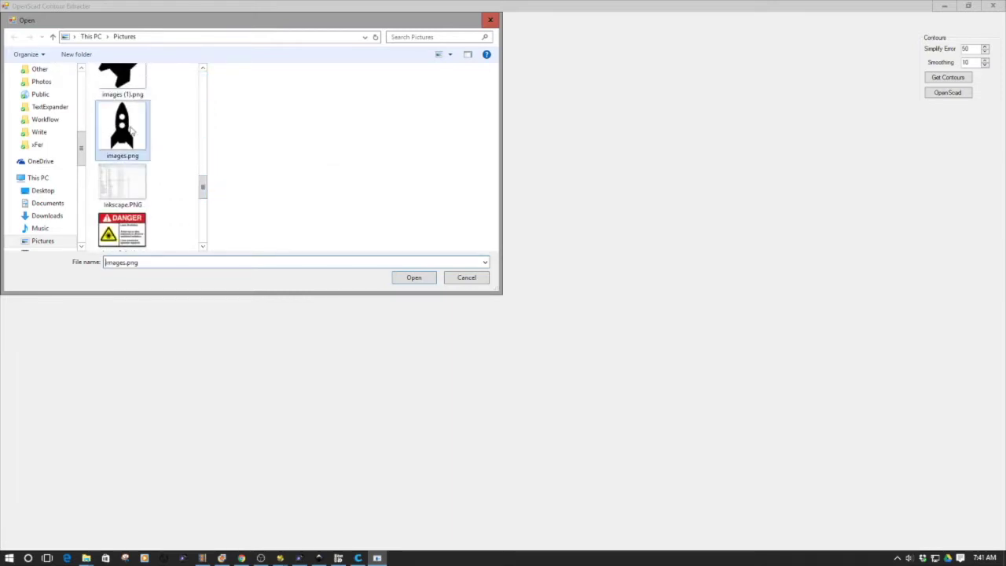
left_click(409, 281)
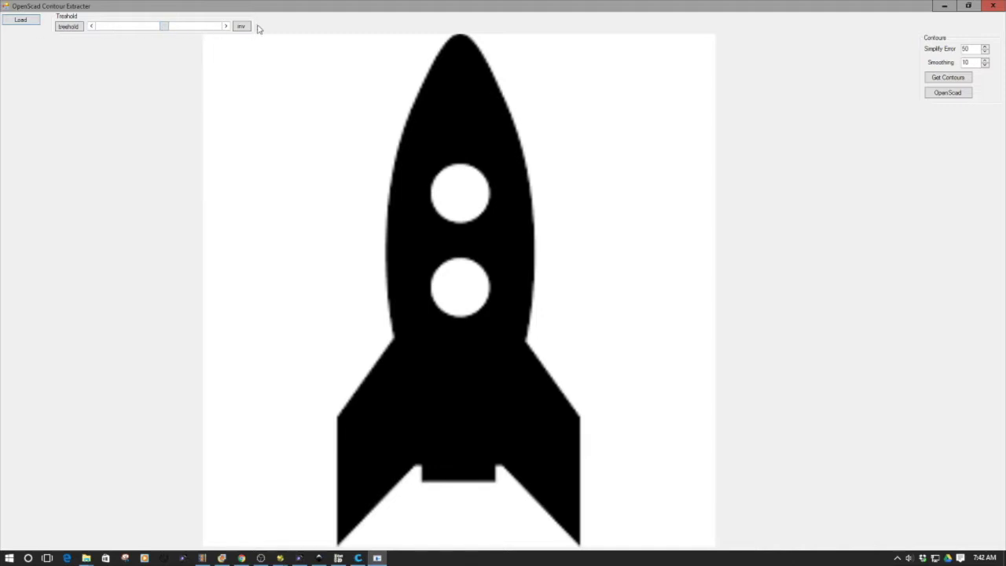
Invert the rocket image and restore it, then try Get Contours and OpenScad export
left_click(242, 26)
left_click(242, 28)
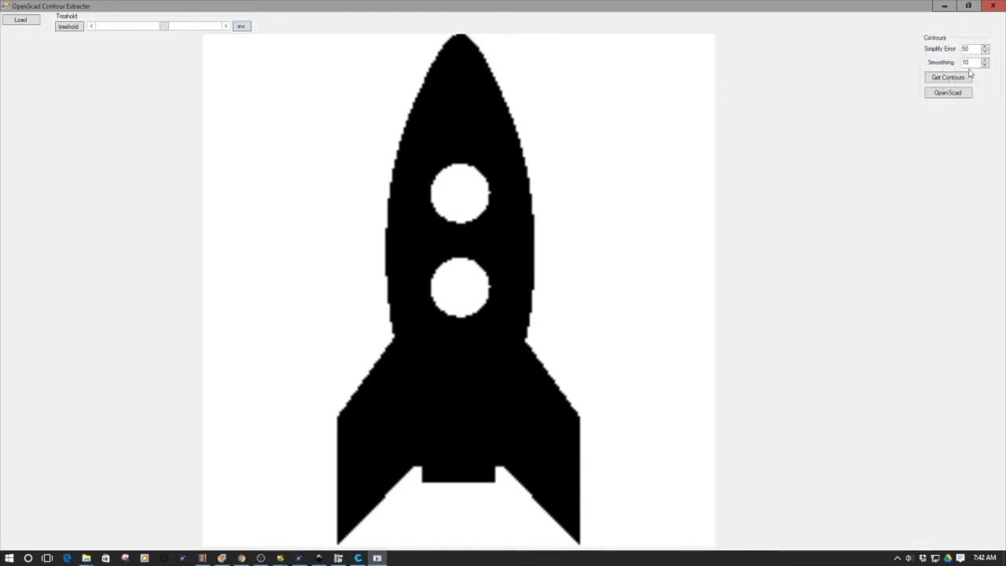
left_click(973, 62)
left_click(949, 80)
left_click(945, 96)
left_click(946, 96)
Move the Treshold slider past its old position and nudge Simplify Error down and back
left_click_drag(163, 28, 114, 33)
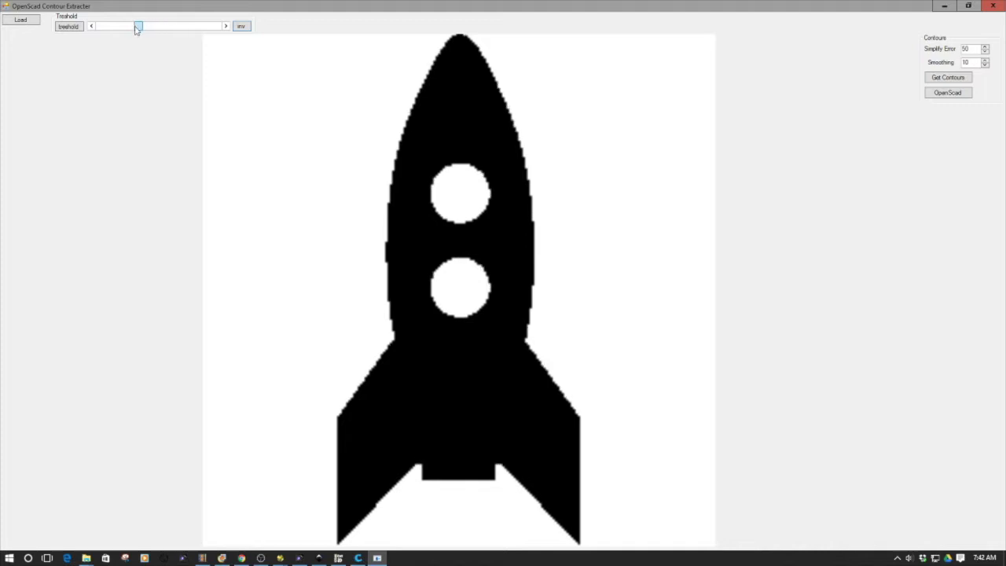
mouse_move(114, 33)
left_mouse_down()
mouse_move(92, 38)
mouse_move(243, 36)
mouse_move(90, 34)
mouse_move(234, 33)
mouse_move(97, 39)
mouse_move(85, 34)
mouse_move(240, 23)
mouse_move(70, 16)
left_mouse_up()
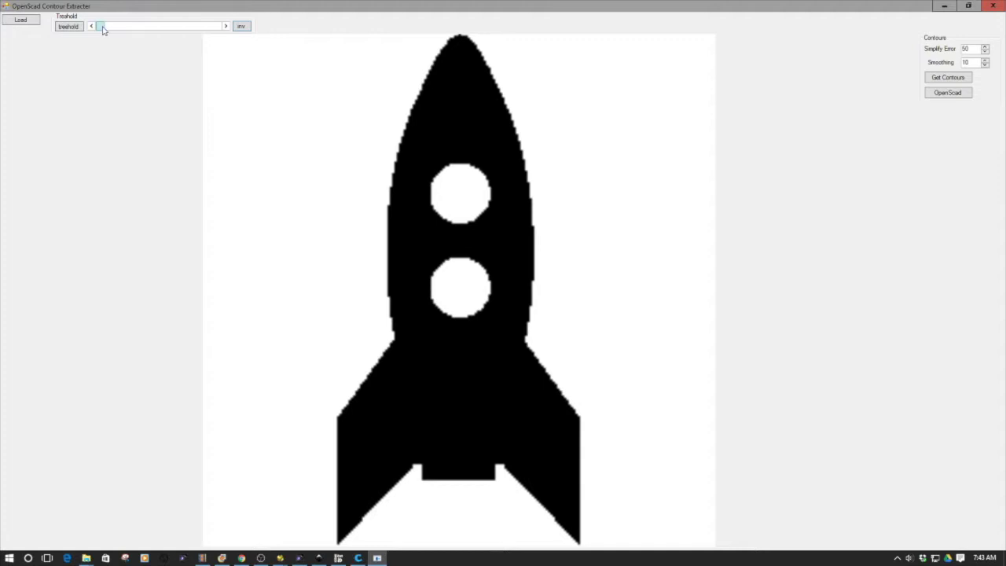
left_click_drag(102, 29, 185, 26)
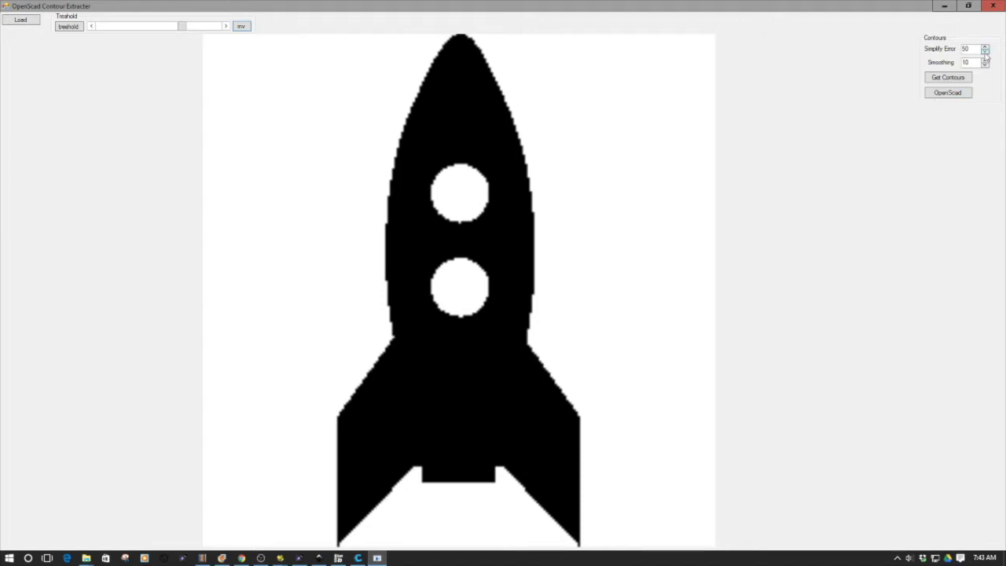
left_click(985, 52)
left_click(985, 47)
Trace the rocket's contours, then retrace them with Simplify Error 200
left_click(948, 79)
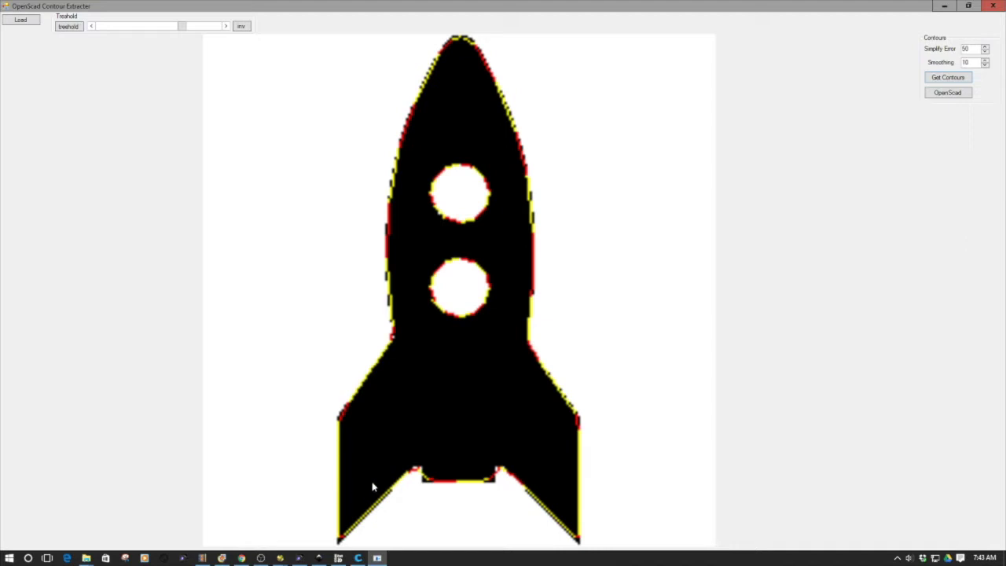
left_click(358, 511)
double_click(965, 49)
type("200")
left_click(946, 81)
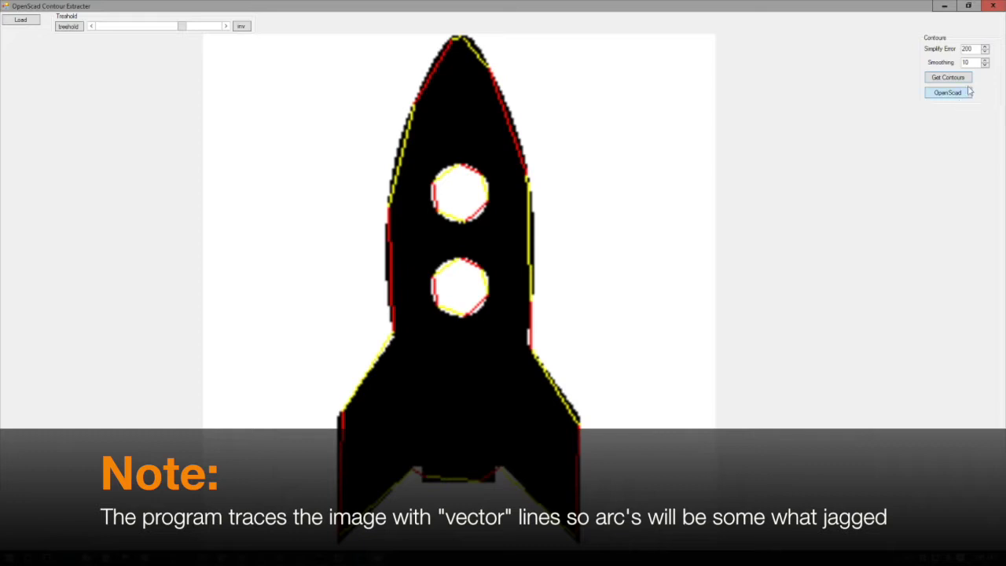
Retrace the rocket contours with Simplify Error set back to 50
left_click_drag(972, 49, 957, 50)
type("50")
left_click(949, 81)
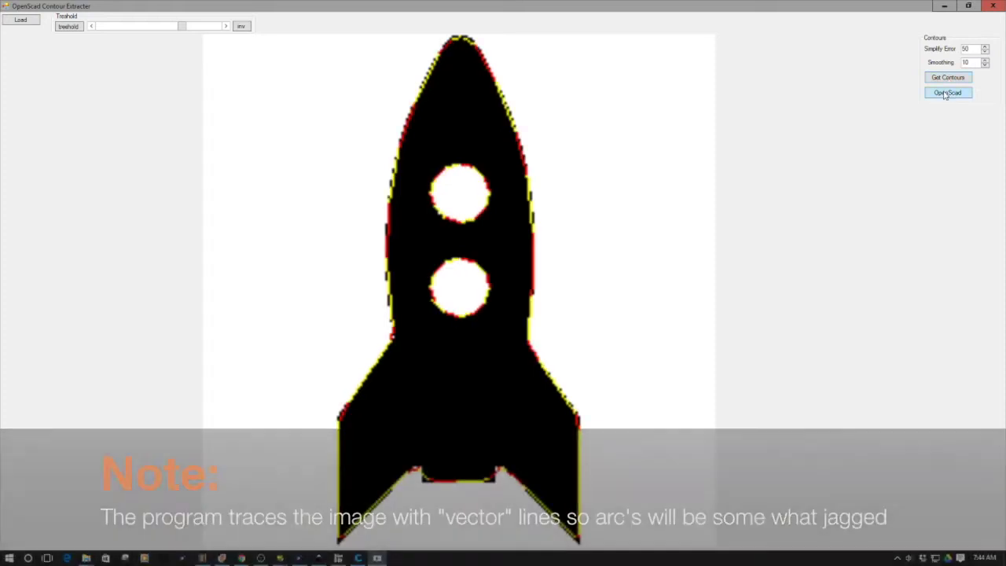
Export the traced rocket outline to OpenSCAD at size 63.34 × 131.89
left_click(945, 94)
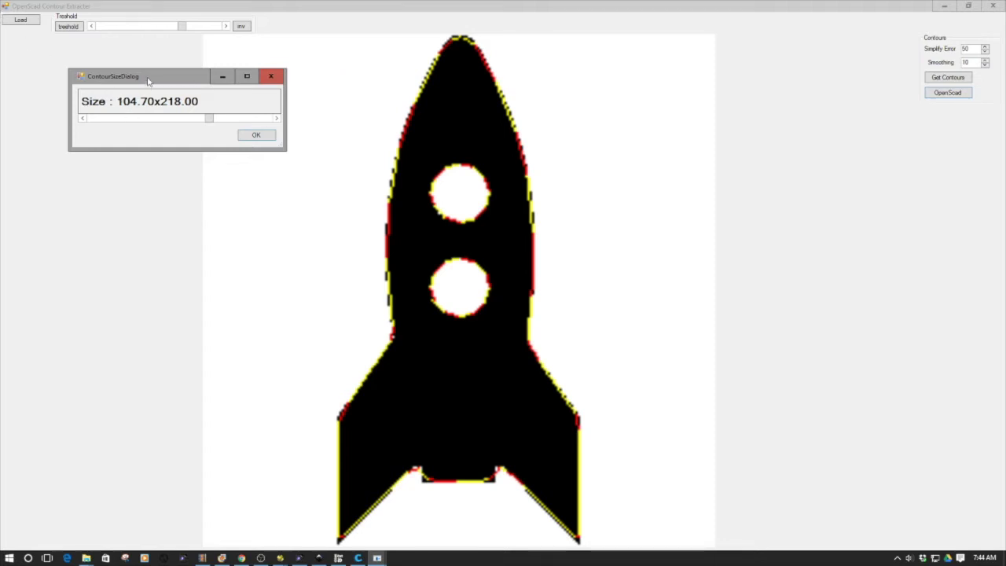
left_click_drag(150, 80, 157, 76)
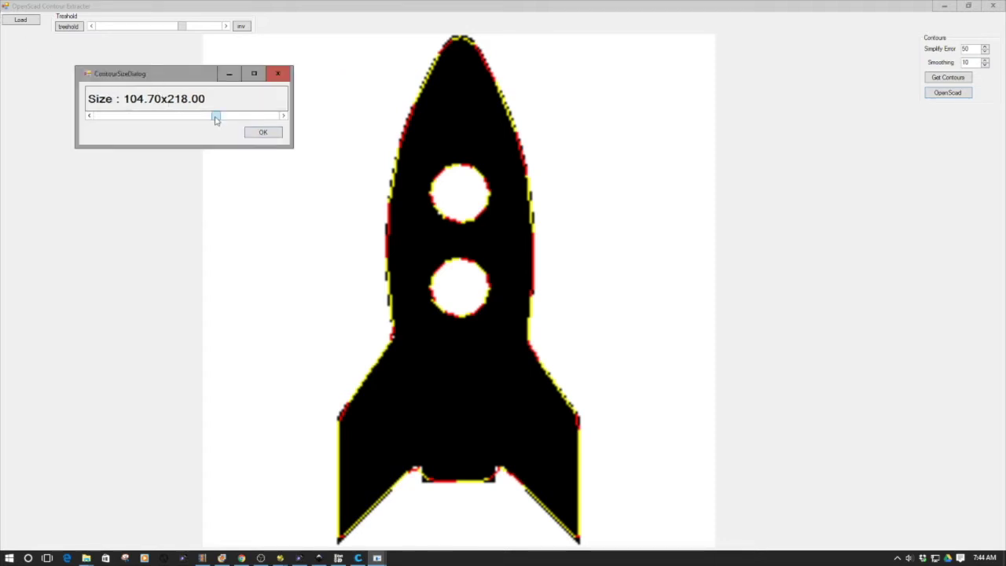
mouse_move(217, 119)
left_mouse_down()
mouse_move(273, 118)
mouse_move(99, 116)
left_mouse_up()
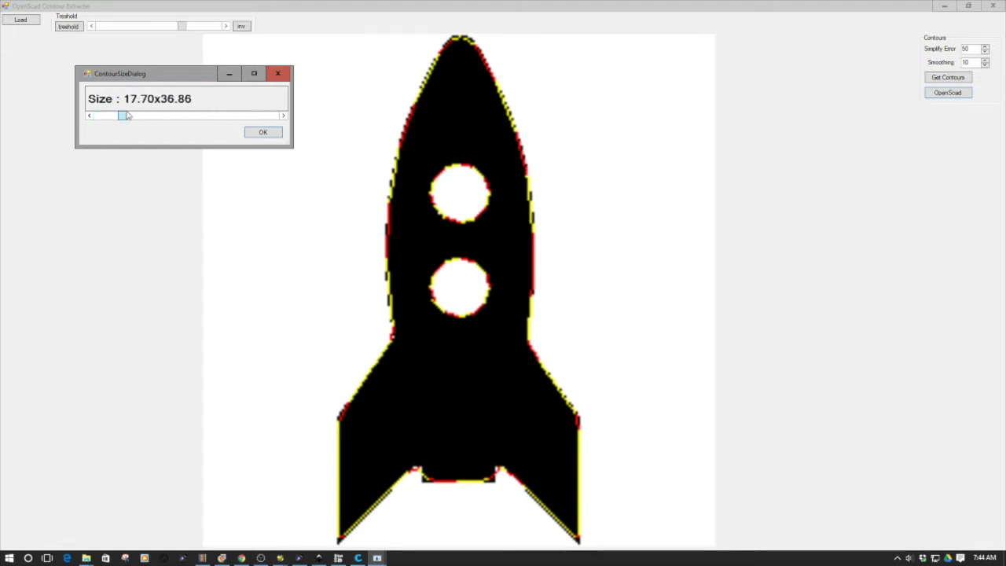
mouse_move(127, 116)
left_mouse_down()
mouse_move(240, 118)
mouse_move(168, 119)
left_mouse_up()
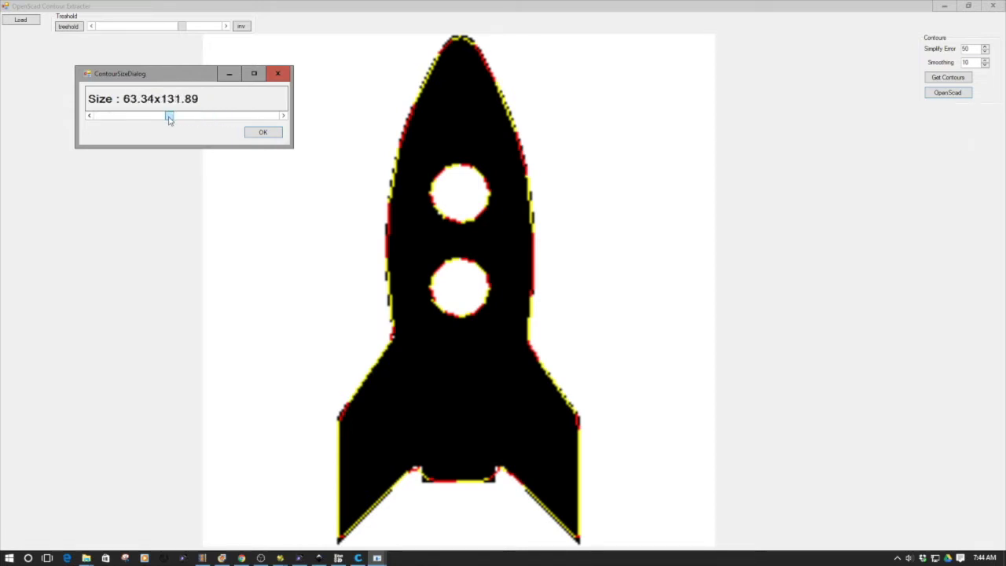
left_click(261, 132)
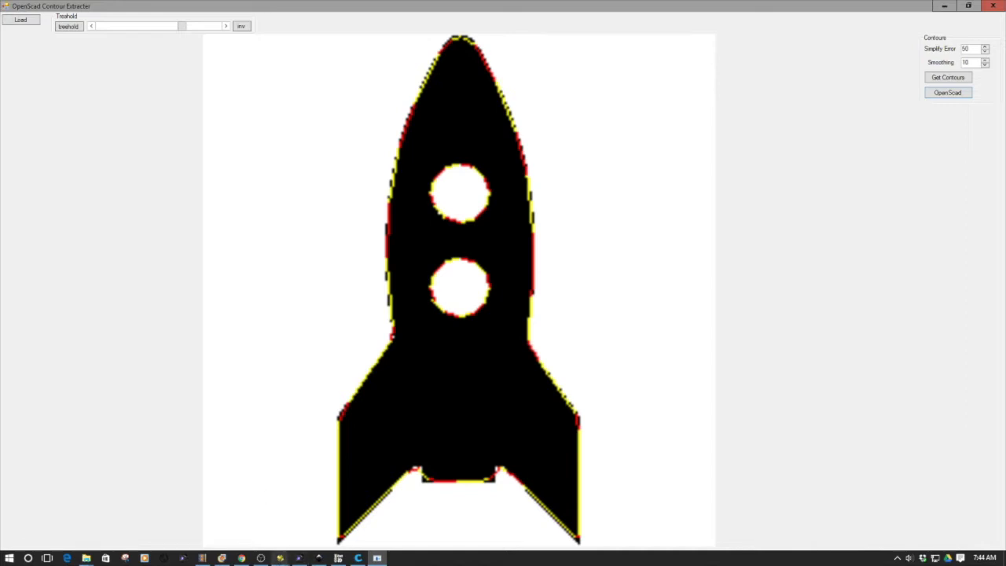
Paste the traced rocket polygon code into the empty OpenSCAD editor
mouse_move(280, 558)
left_click(412, 534)
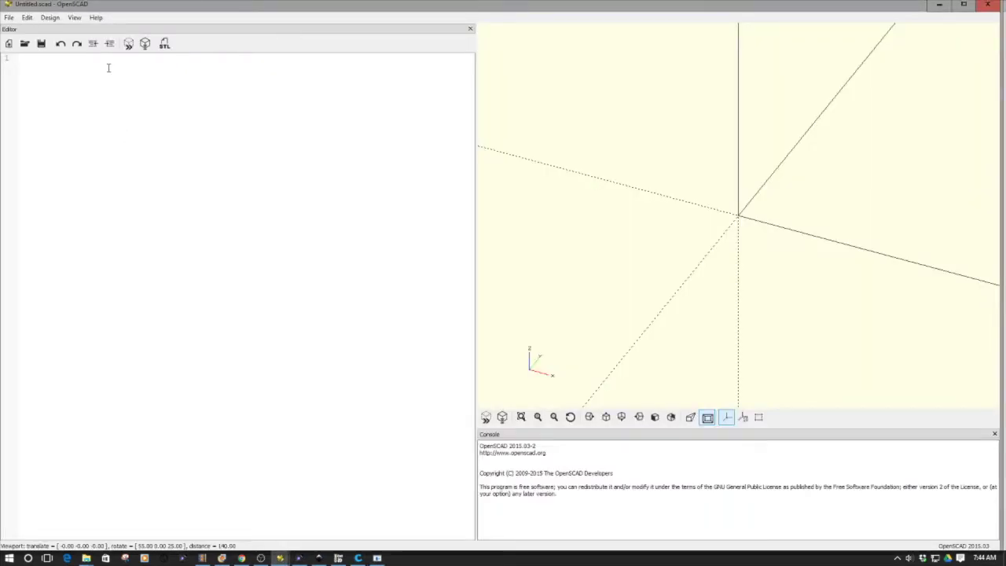
left_click(101, 69)
right_click(100, 69)
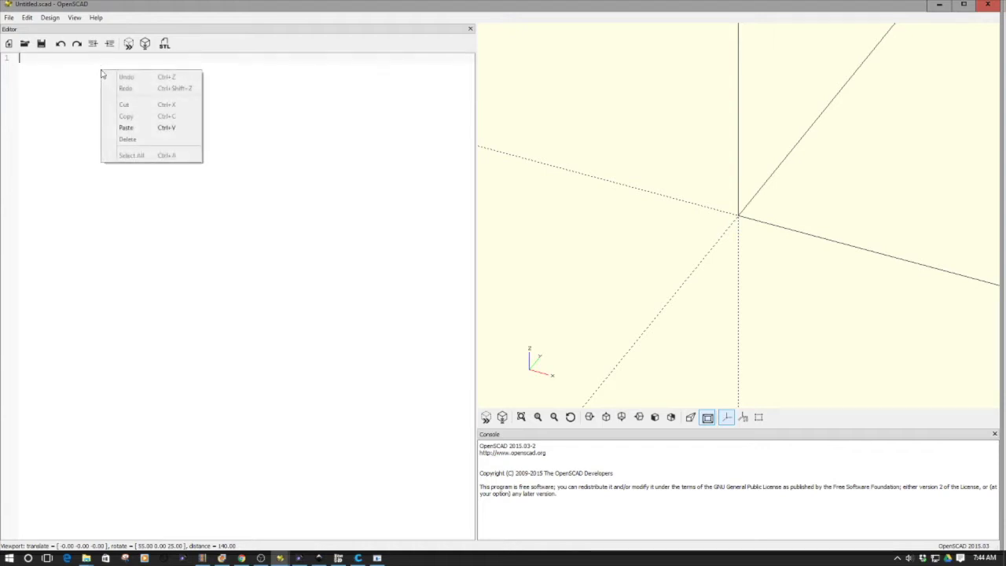
left_click(129, 129)
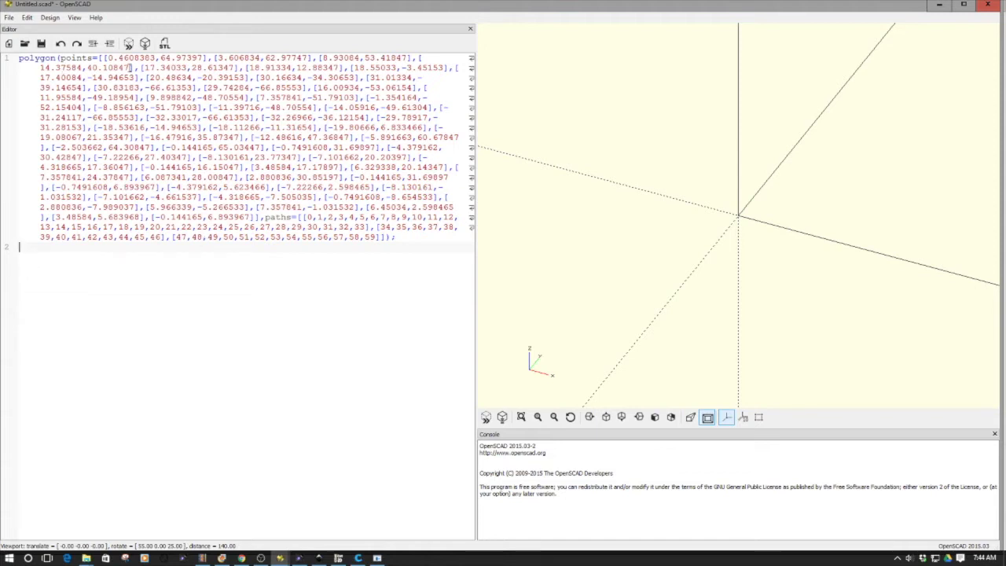
Preview the flat rocket with its two portholes, viewing it straight on
left_click(128, 45)
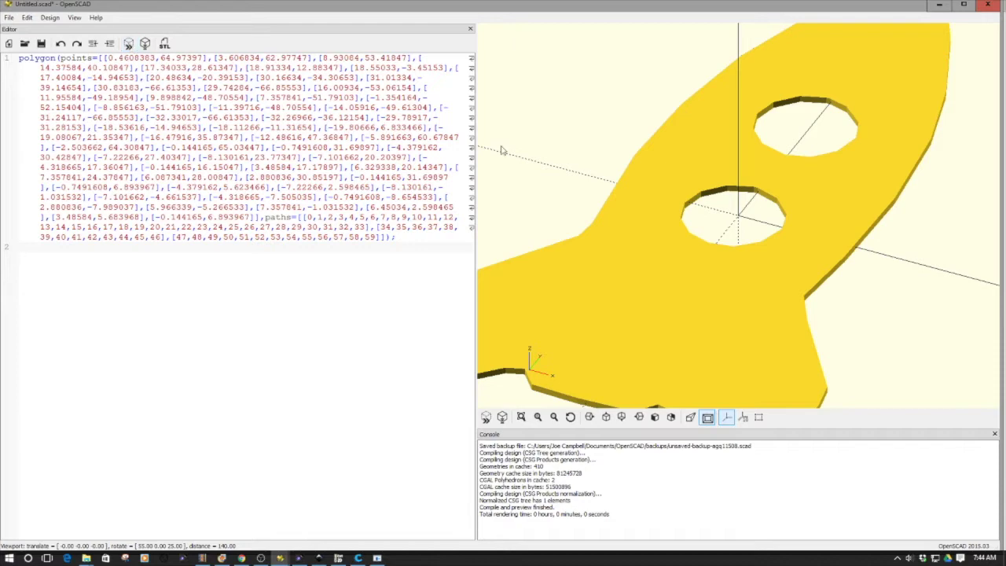
scroll(597, 171, "down", 5)
scroll(573, 187, "down", 1)
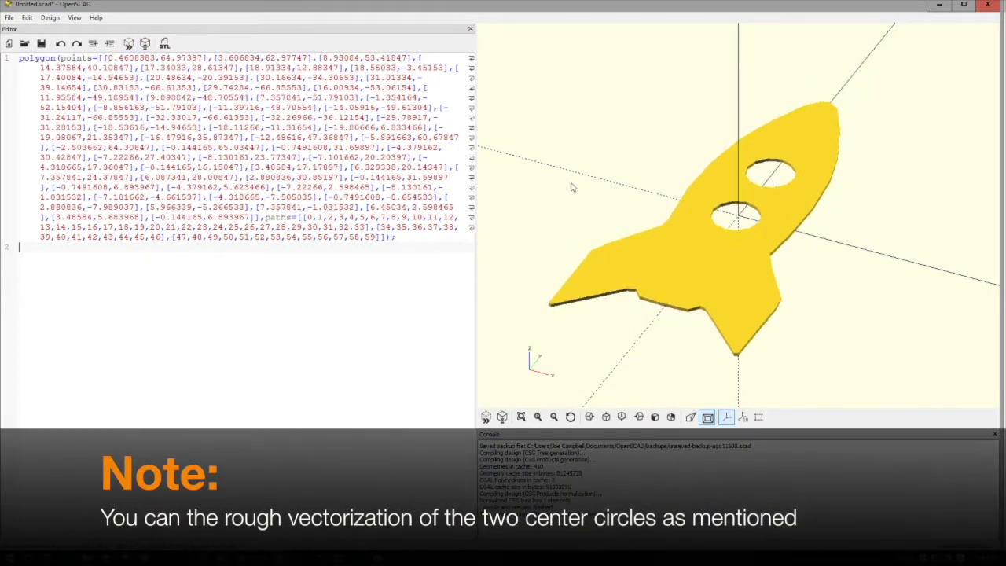
scroll(531, 169, "down", 1)
scroll(532, 179, "down", 2)
left_click_drag(532, 181, 539, 204)
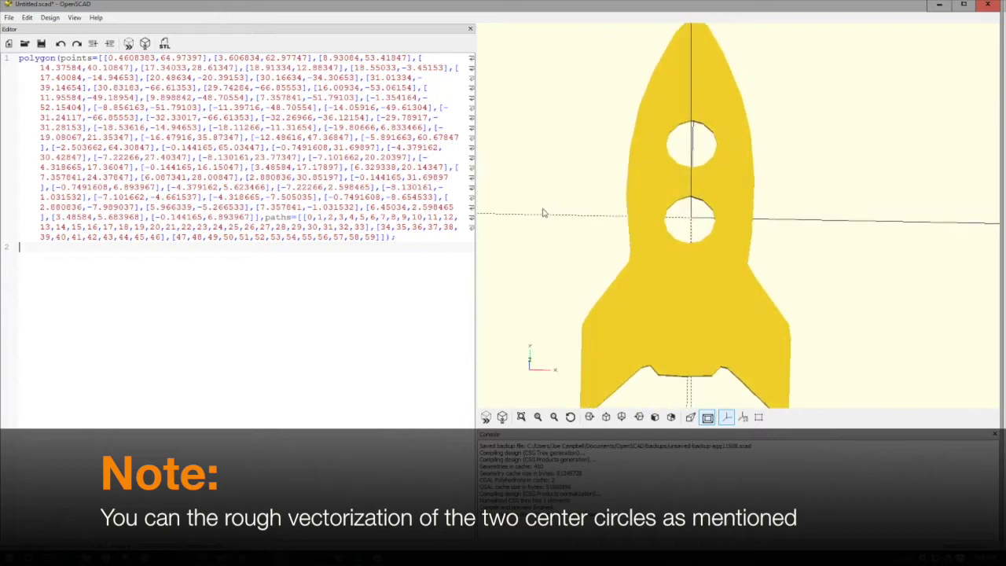
left_click_drag(539, 204, 542, 225)
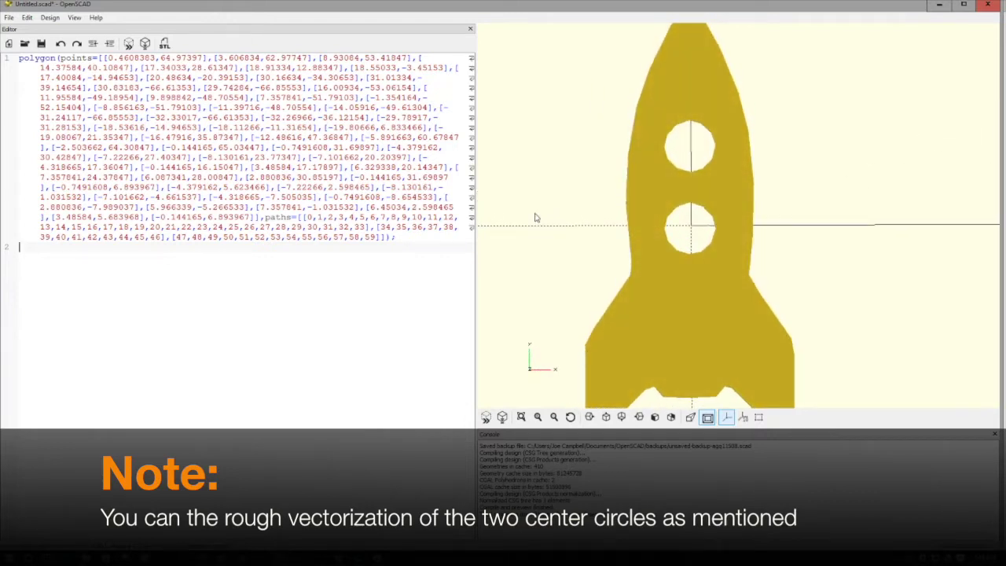
scroll(534, 218, "down", 1)
scroll(536, 216, "down", 1)
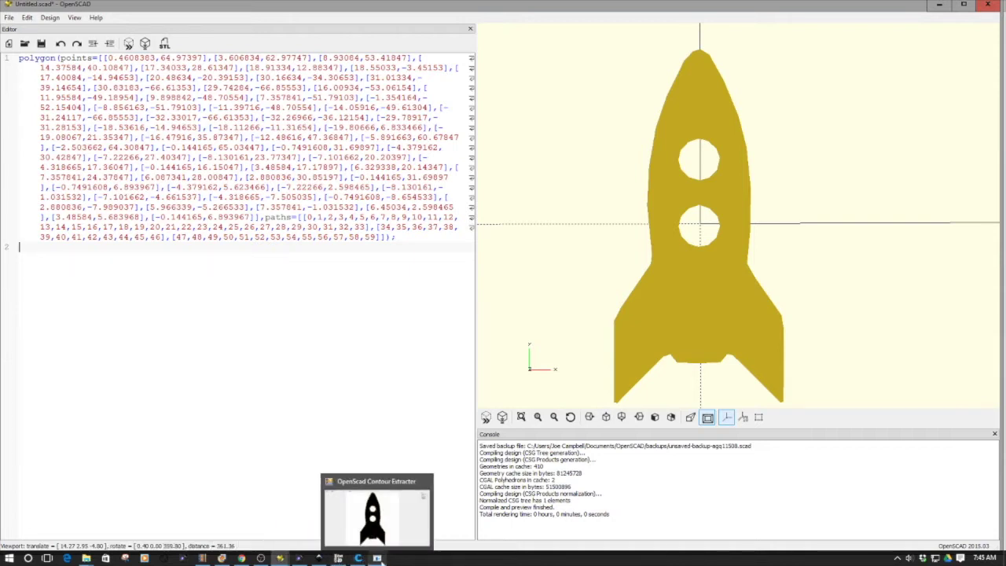
Load albert-einstein-portrait-copy.jpg into the Contour Extracter
left_click(378, 559)
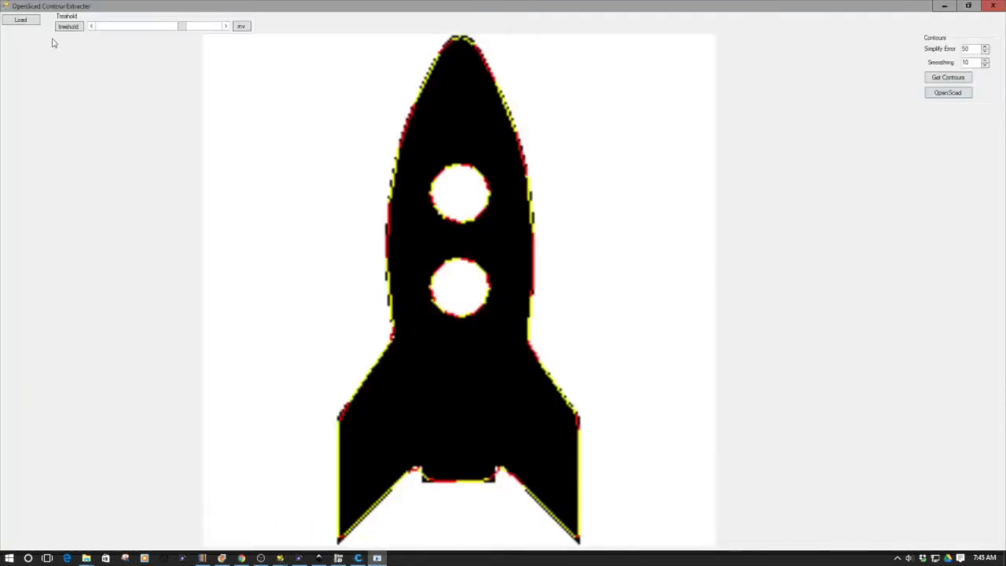
left_click(14, 20)
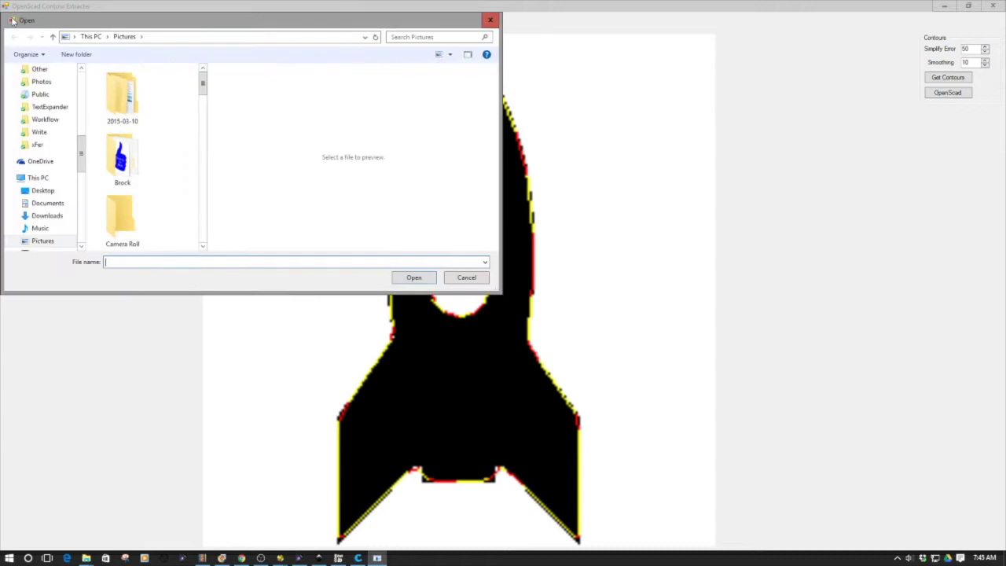
left_click_drag(202, 79, 213, 148)
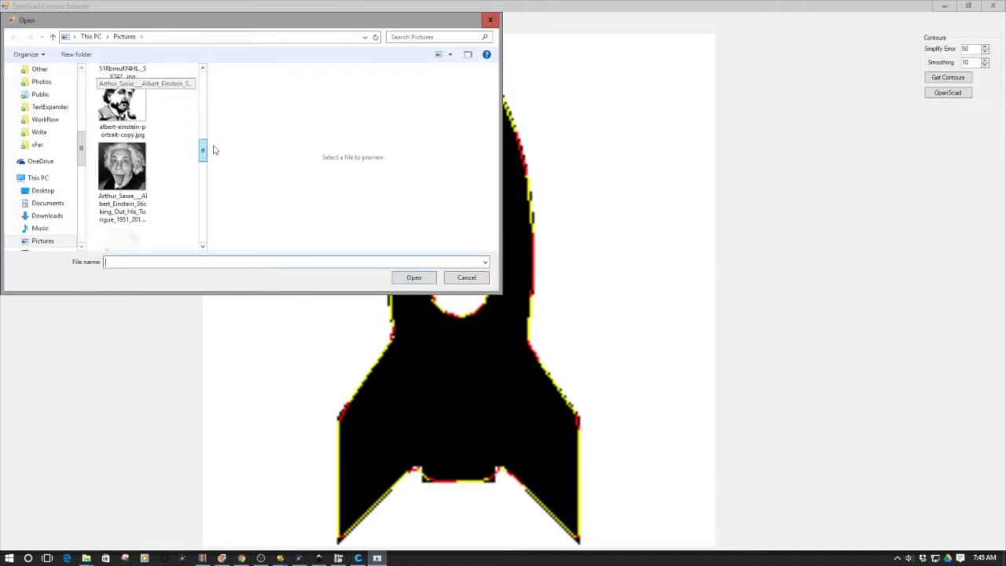
left_click(121, 106)
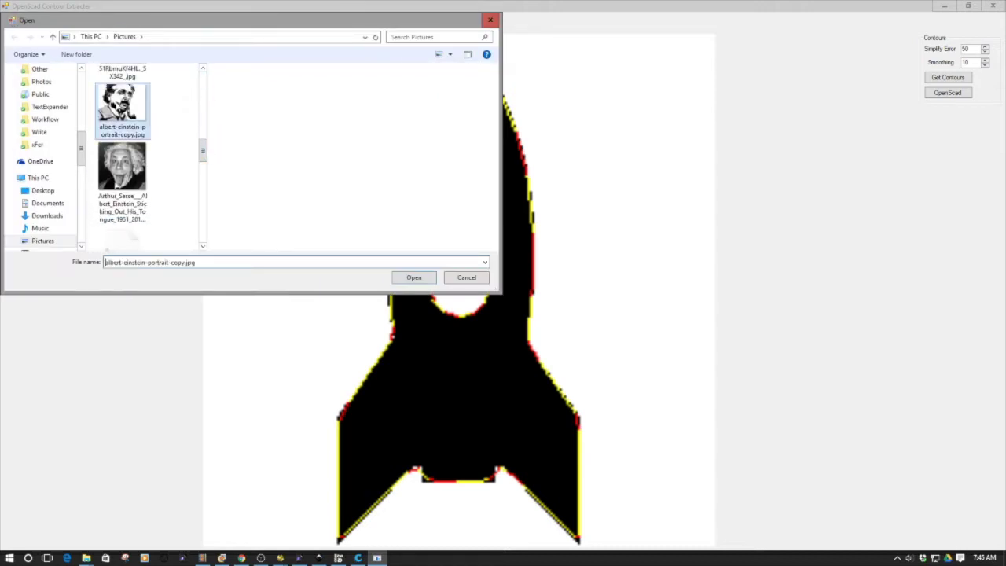
left_click(418, 277)
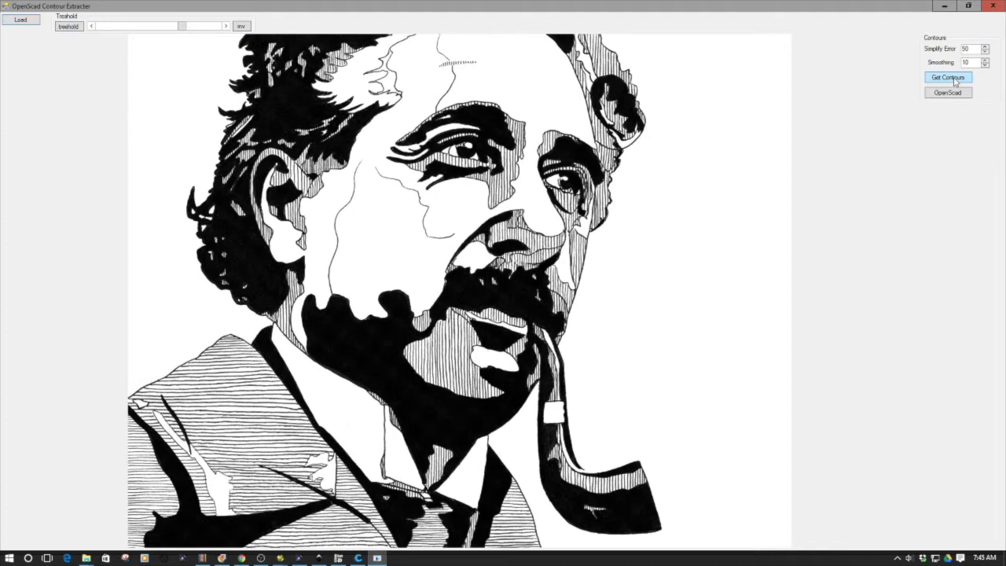
Trace the portrait's contours, export them at 1021.30 × 981.31, and view einstein.scad
left_click(954, 80)
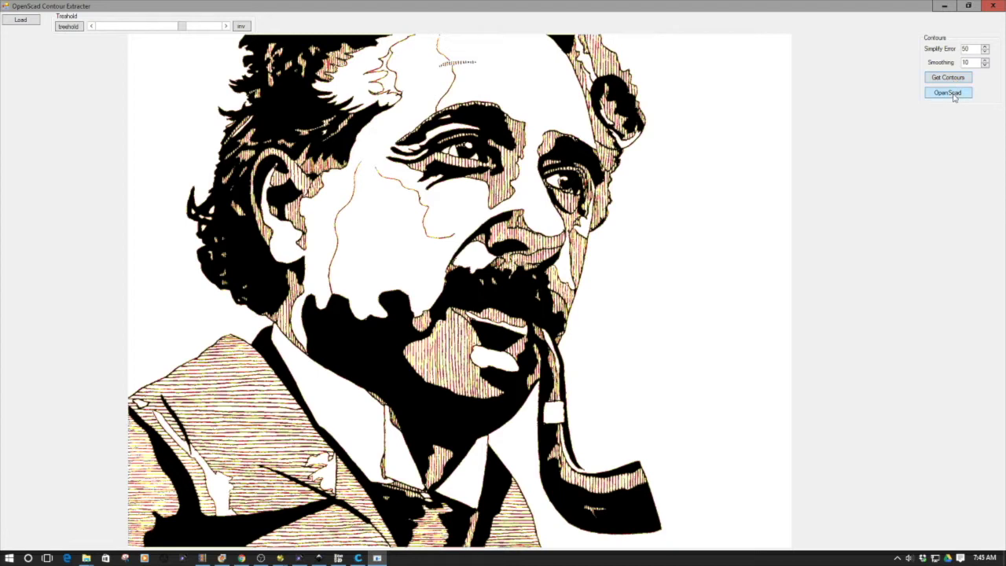
left_click(949, 93)
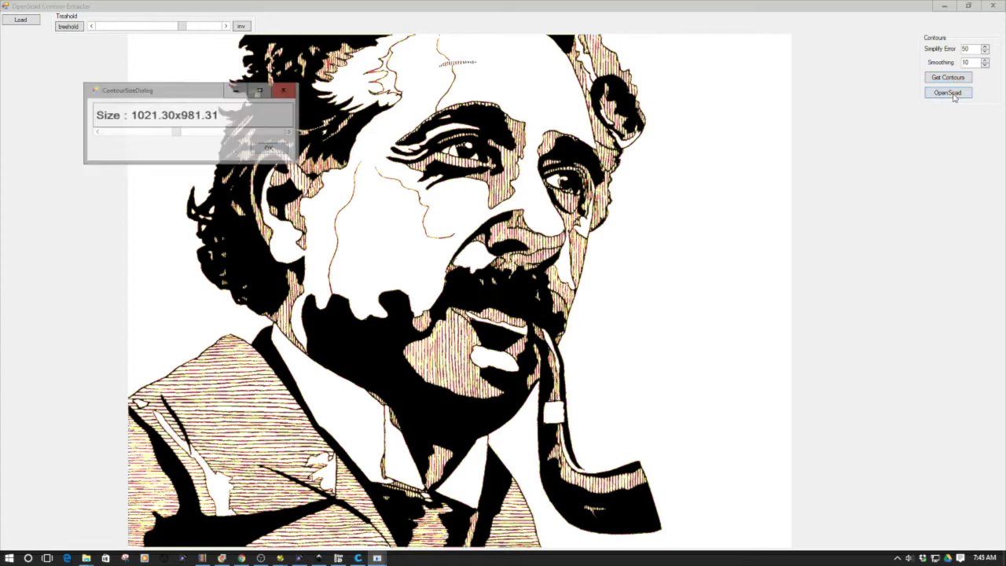
left_click(279, 150)
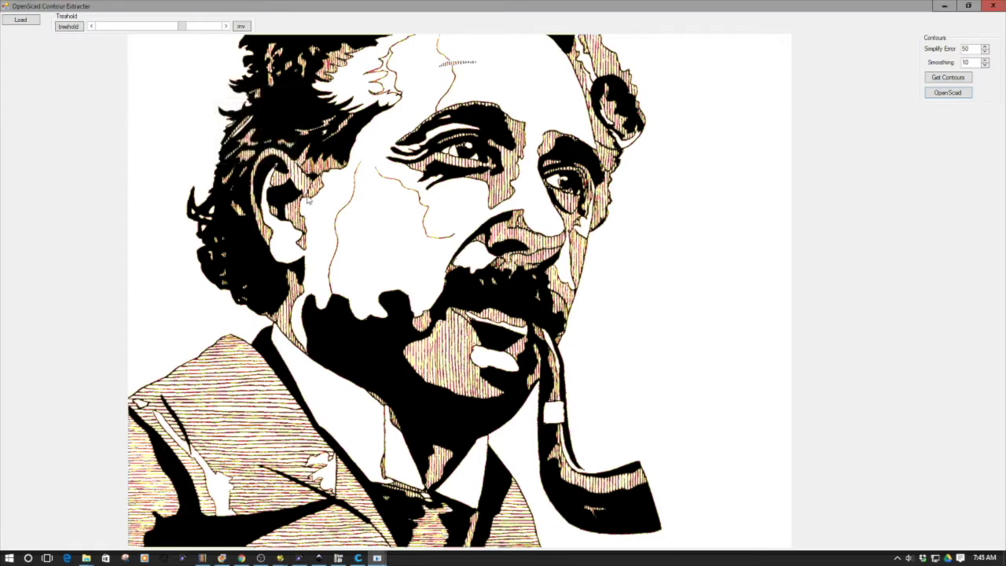
mouse_move(280, 558)
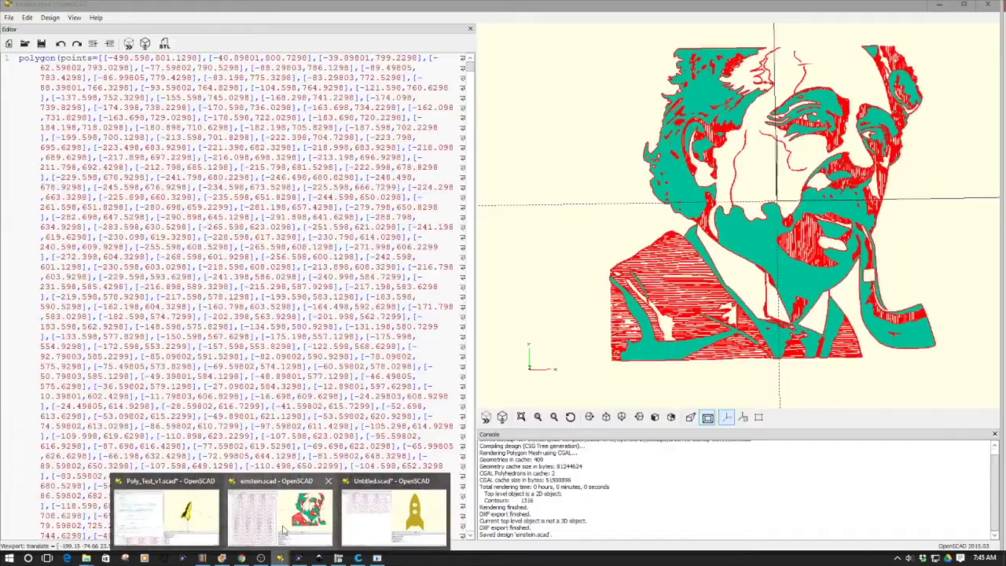
left_click(283, 532)
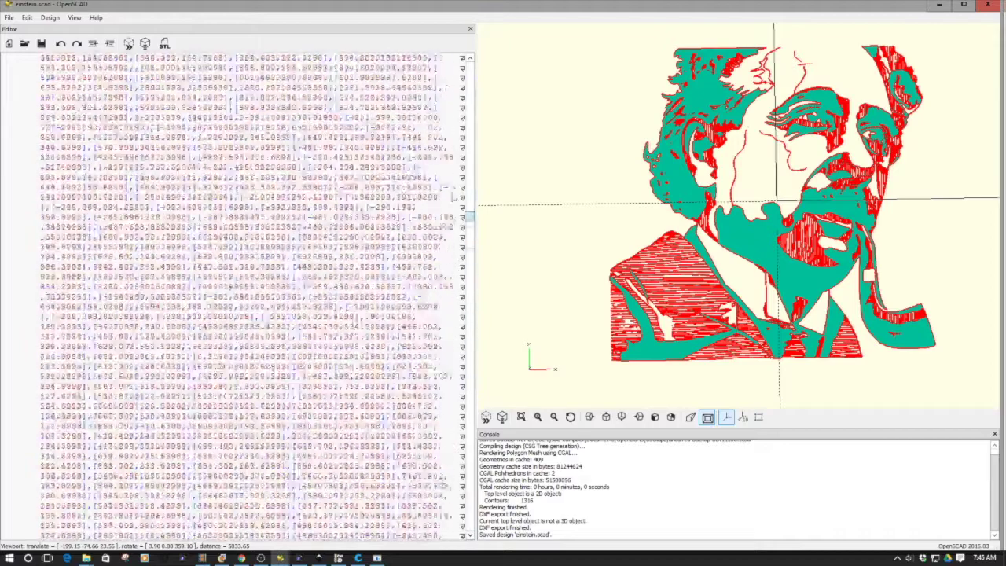
Scroll einstein.scad to the top, check the File menu, then switch to the Cut2D portrait
left_click_drag(468, 212, 470, 63)
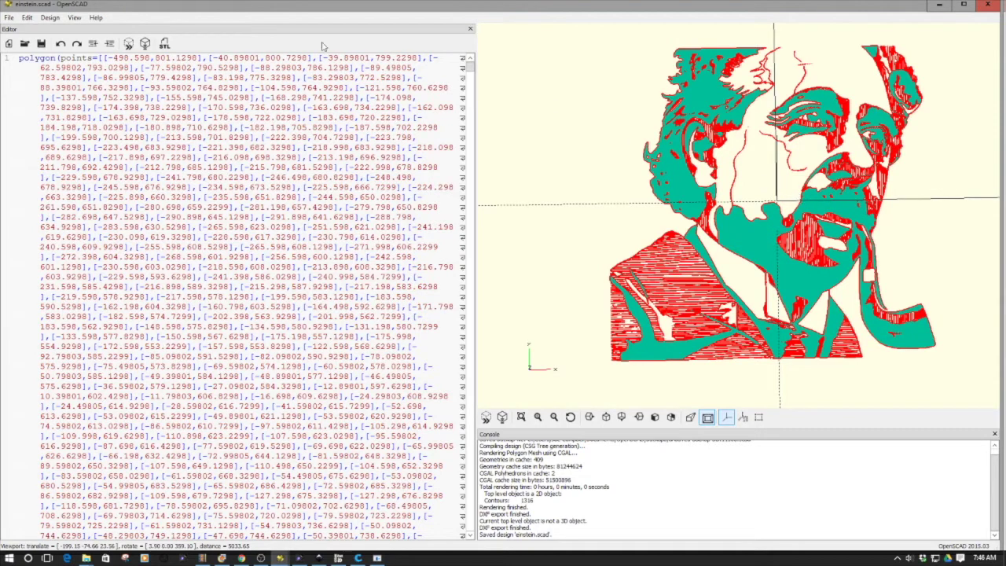
left_click(9, 17)
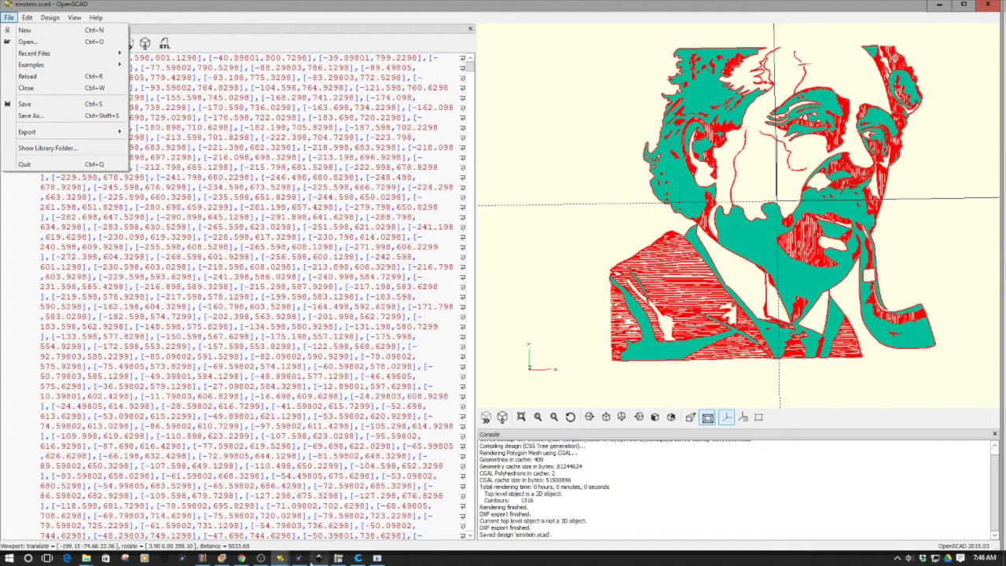
left_click(338, 558)
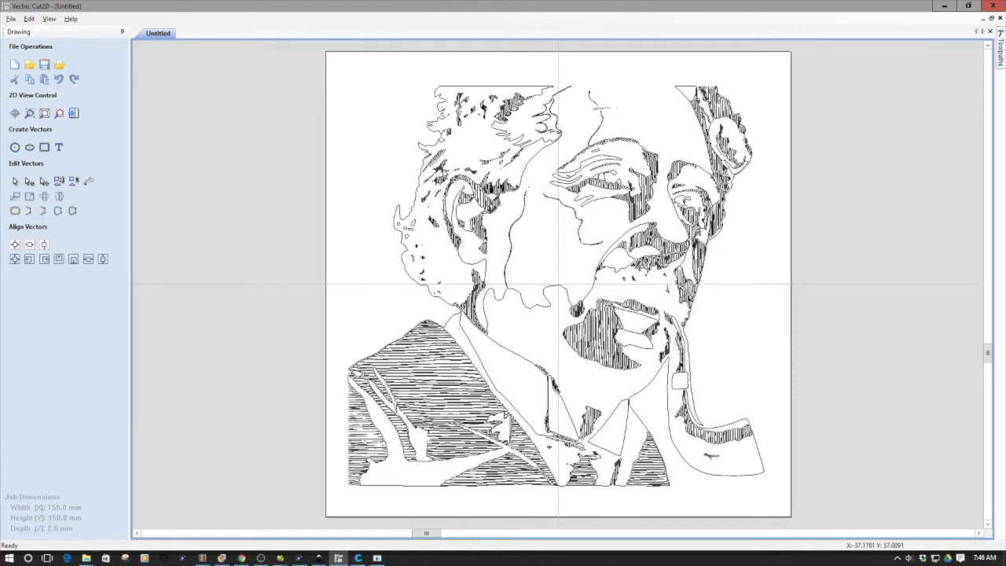
Check the OpenSCAD taskbar previews and switch to the Poly_Test_v1.scad rocket design
left_click(286, 559)
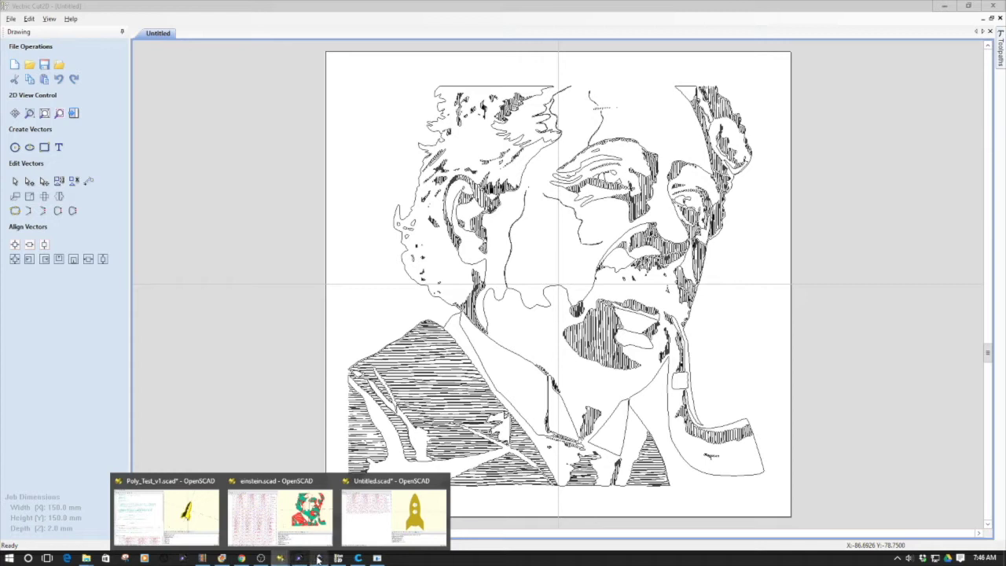
left_click(338, 559)
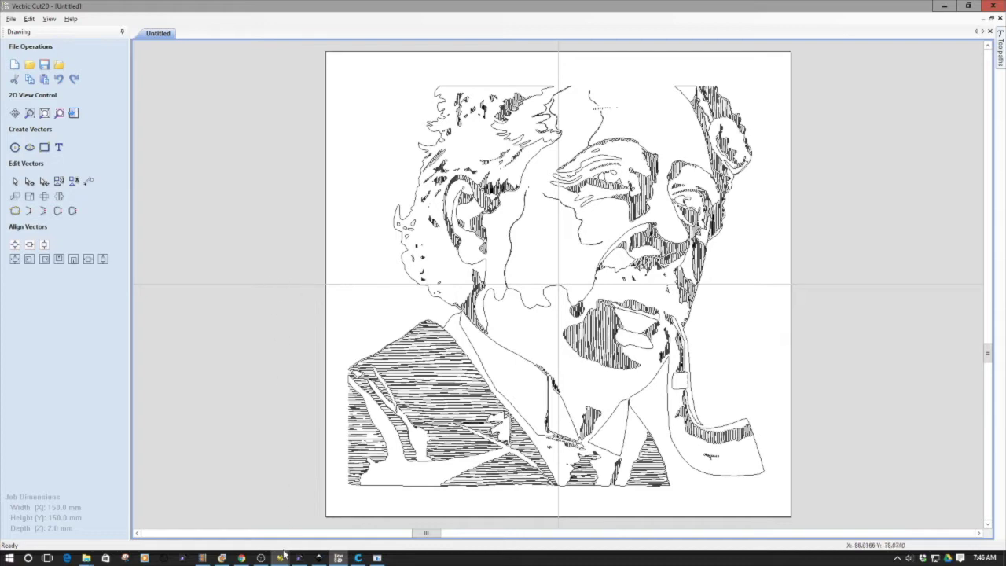
mouse_move(280, 557)
left_click(206, 520)
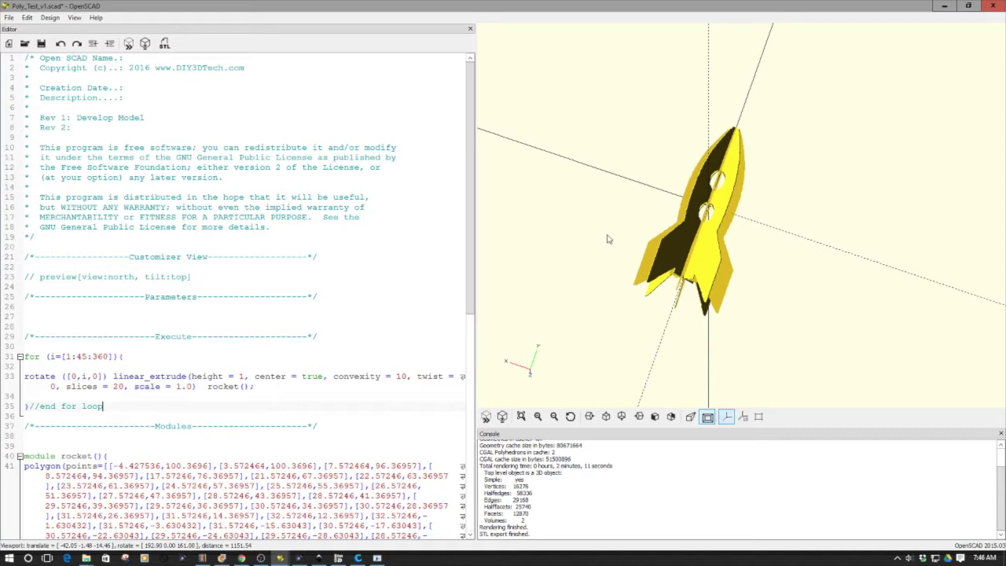
left_click_drag(675, 249, 674, 239)
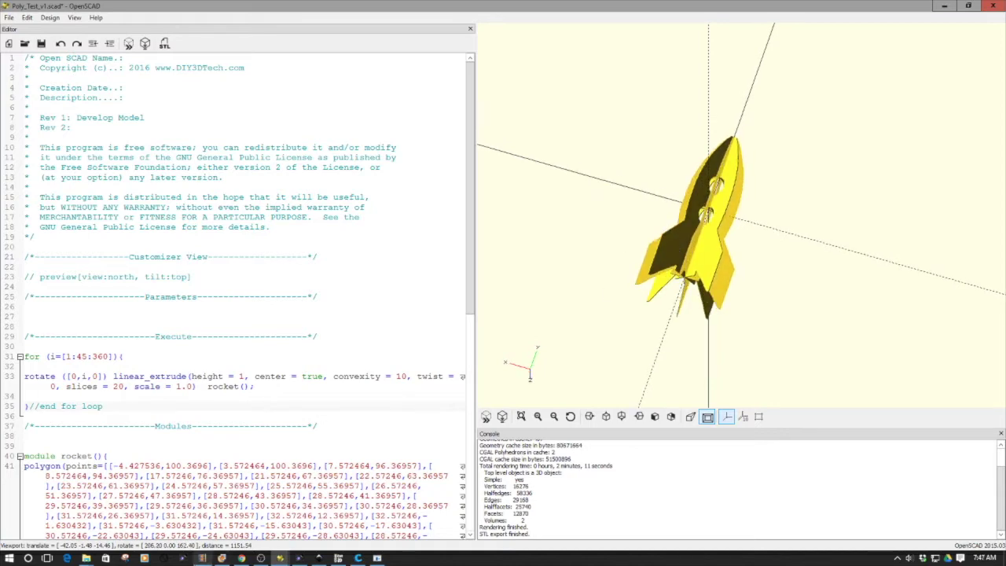
left_click(279, 558)
left_click(401, 514)
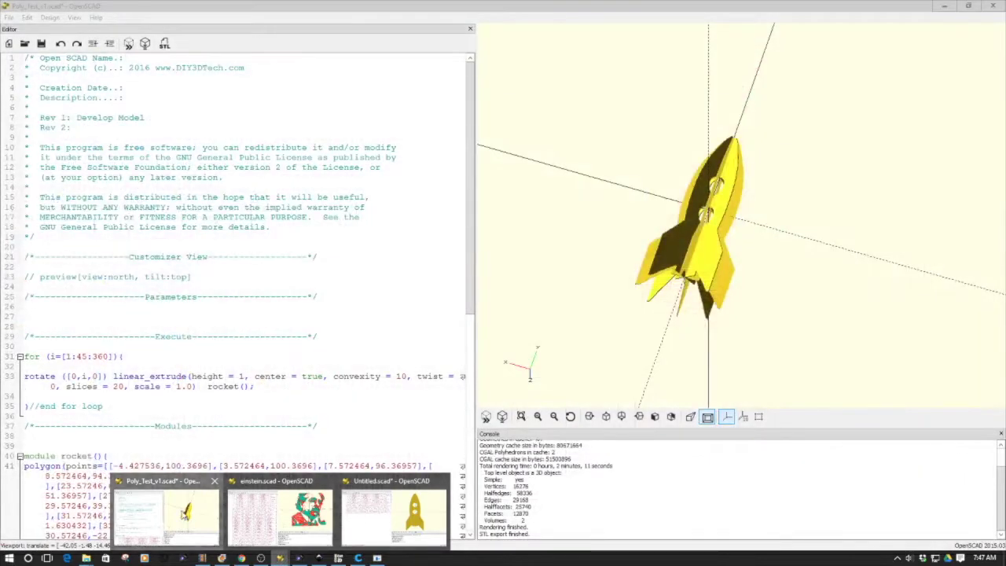
left_click(166, 514)
left_click_drag(472, 287, 465, 448)
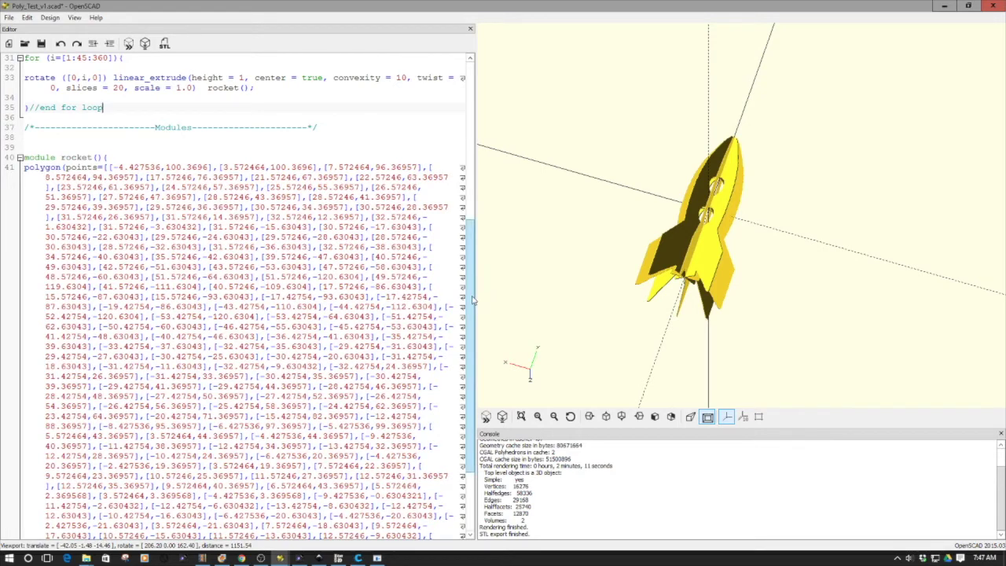
scroll(463, 205, "up", 1)
scroll(462, 187, "up", 6)
scroll(462, 187, "up", 2)
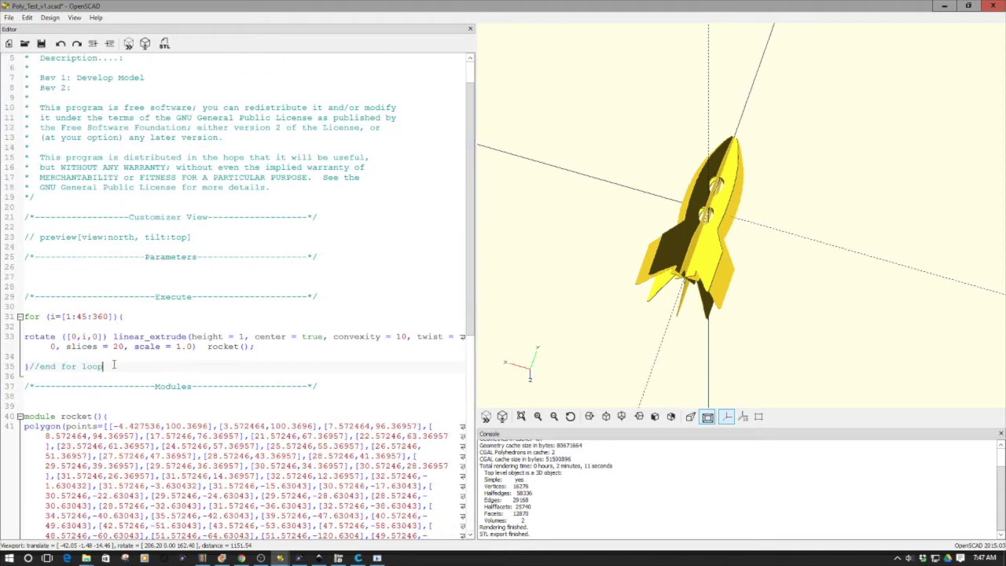
mouse_move(104, 366)
left_mouse_down()
mouse_move(26, 307)
mouse_move(27, 327)
mouse_move(27, 317)
left_mouse_up()
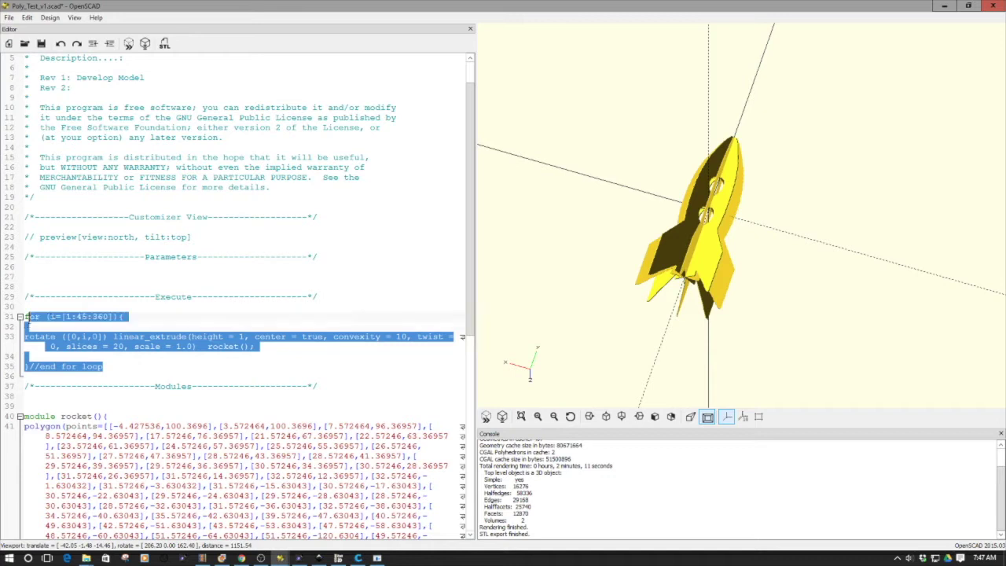
left_click(81, 317)
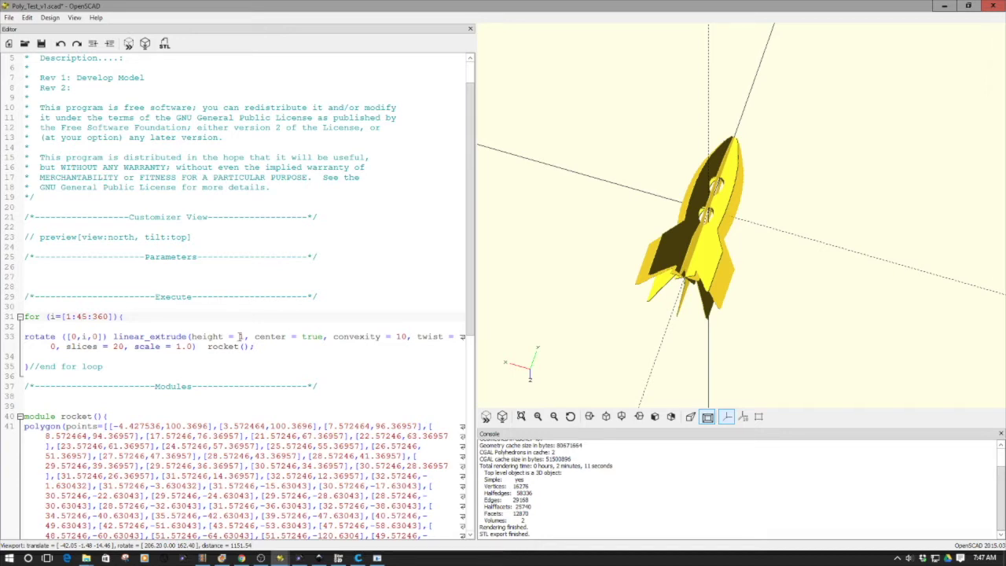
double_click(240, 336)
scroll(130, 305, "up", 2)
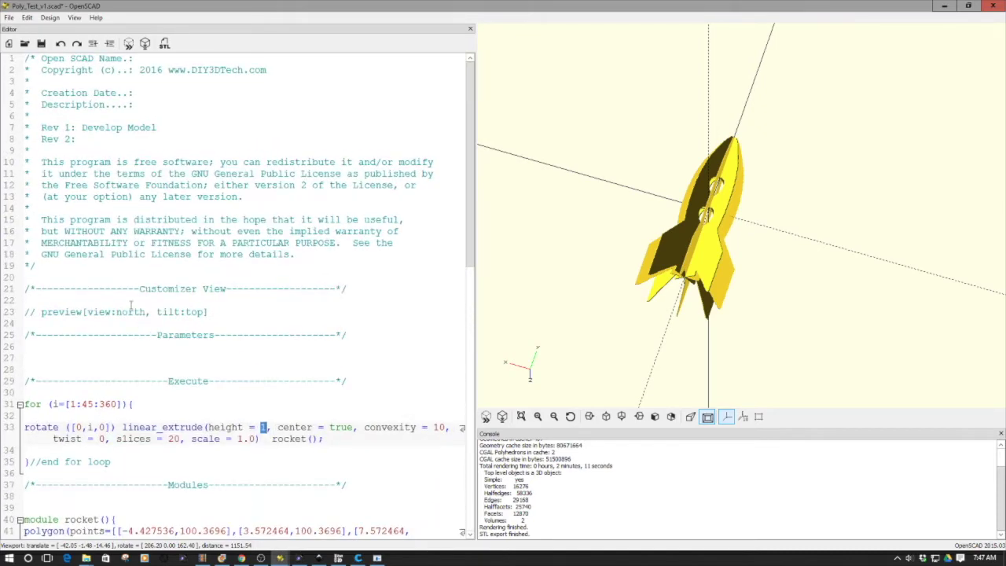
scroll(132, 305, "up", 1, "ctrl")
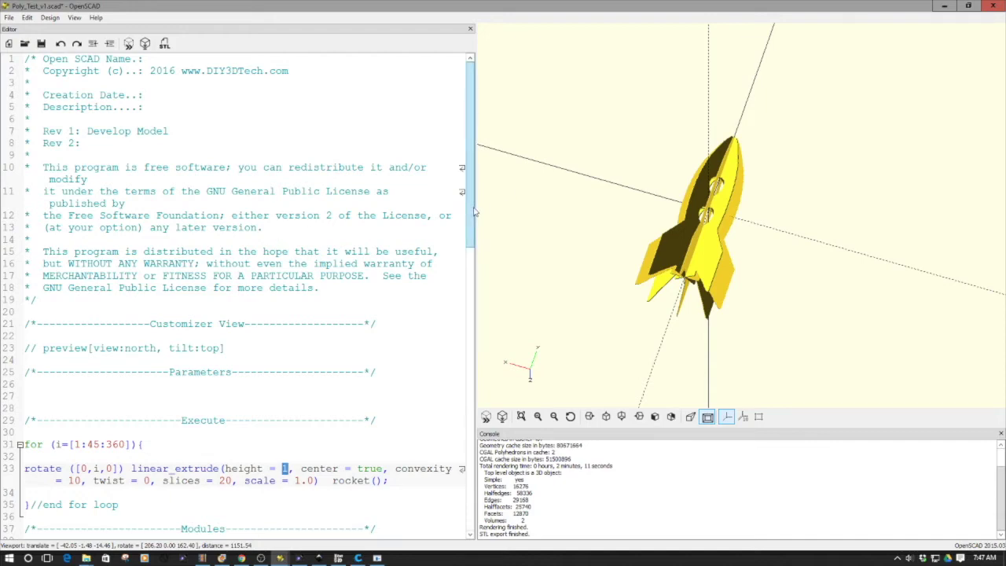
left_click_drag(472, 210, 470, 310)
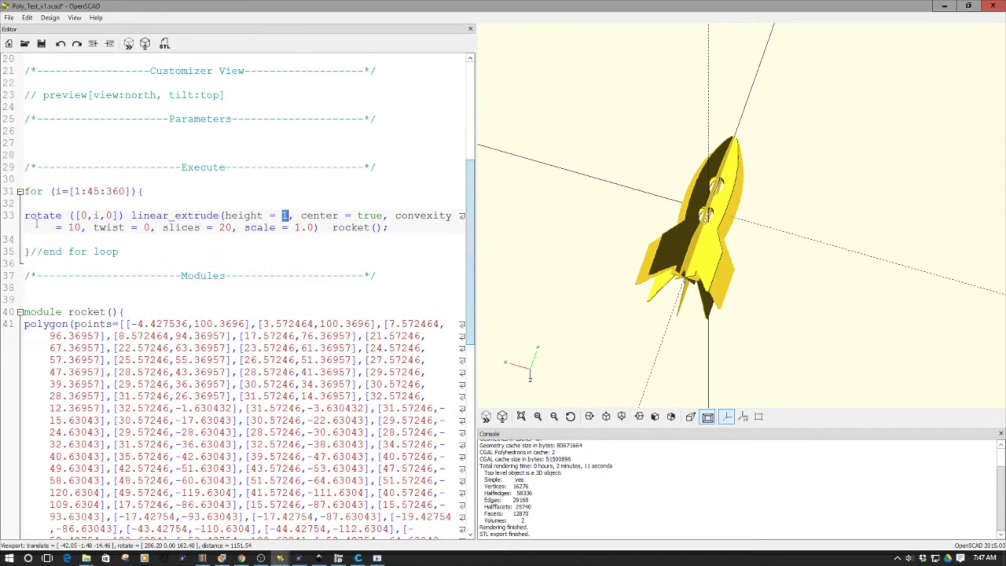
left_click_drag(131, 215, 320, 215)
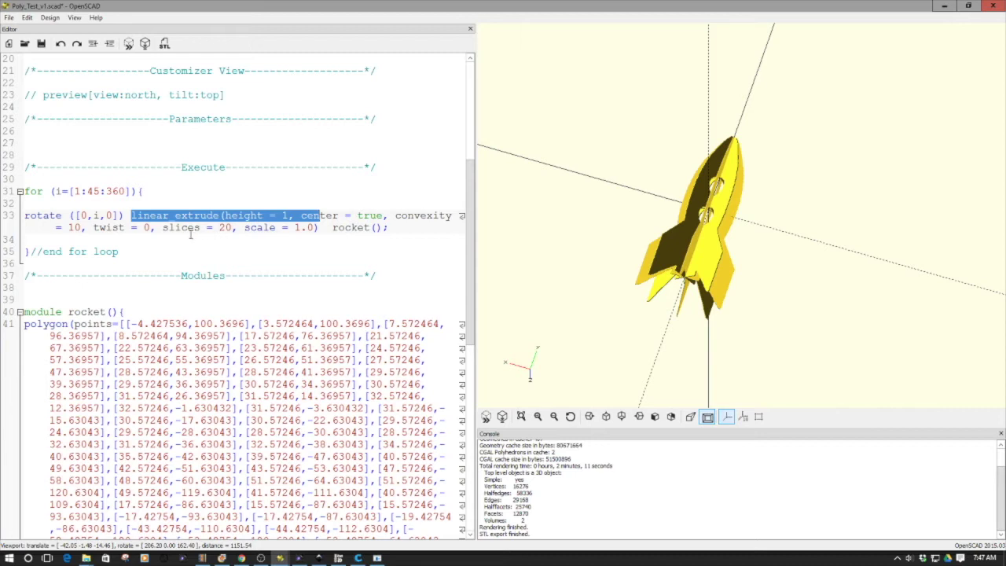
double_click(95, 214)
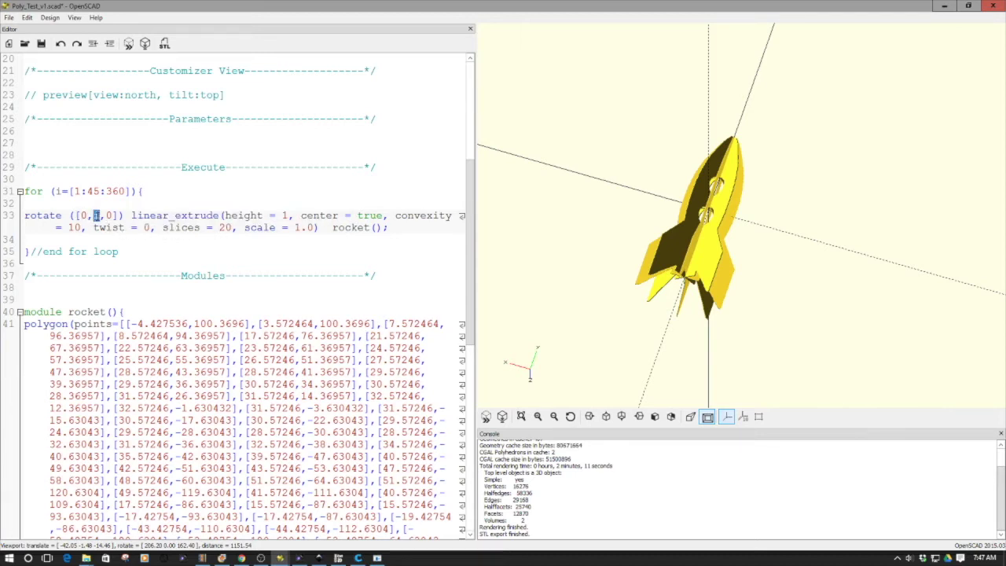
mouse_move(695, 244)
left_mouse_down()
mouse_move(706, 212)
mouse_move(735, 287)
mouse_move(819, 389)
mouse_move(799, 339)
mouse_move(818, 407)
mouse_move(798, 414)
mouse_move(815, 397)
left_mouse_up()
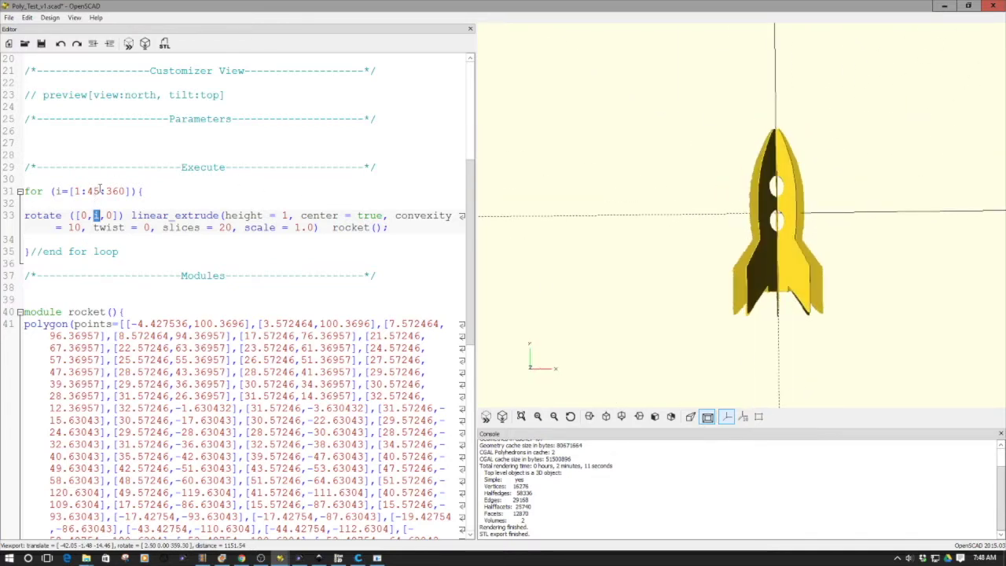
Change the for-loop increment from 45 to 90 and preview the rocket
left_click_drag(100, 191, 88, 191)
type("90")
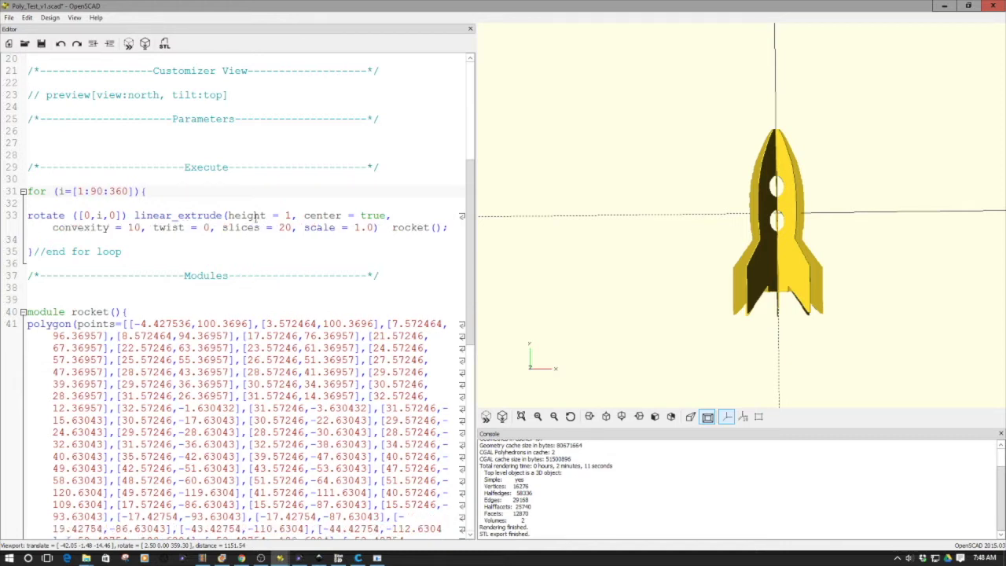
left_click(129, 44)
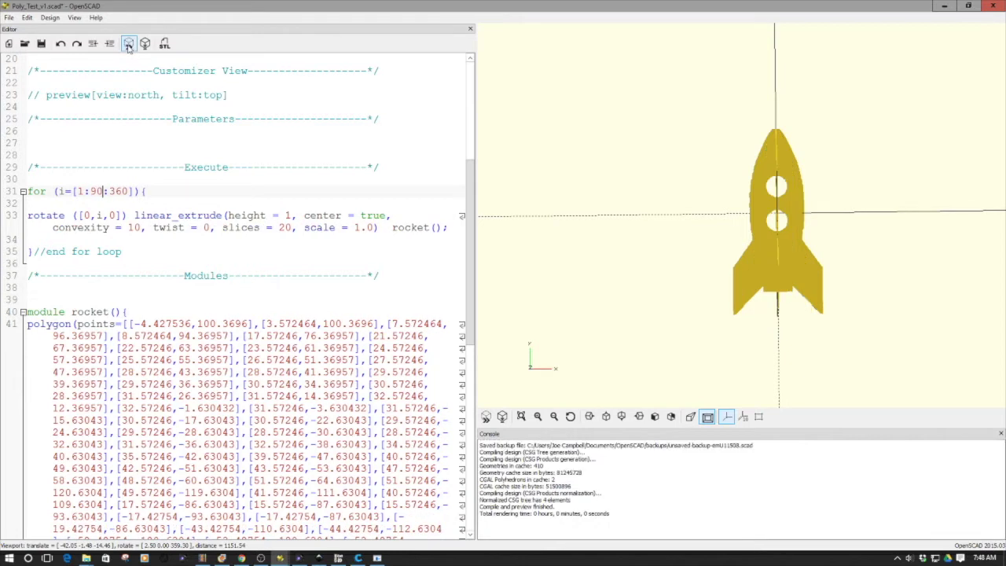
mouse_move(730, 242)
left_mouse_down()
mouse_move(717, 209)
mouse_move(739, 244)
left_mouse_up()
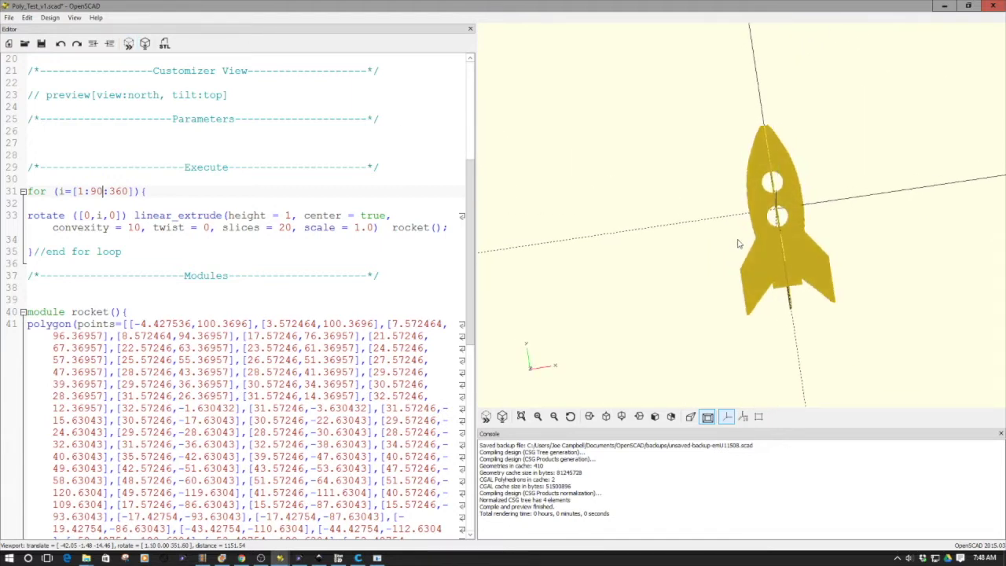
Add a 'step = 90;' line on empty line 27 under Parameters
left_click(51, 143)
type("step")
type("=")
key("BackSpace")
type("90")
type(";")
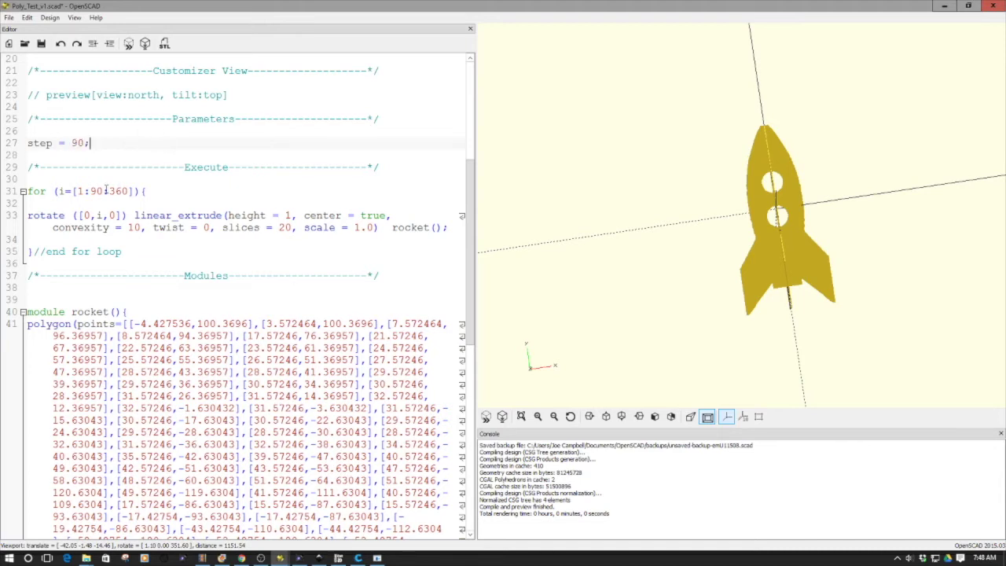
Replace 90 in the for-loop range with the step variable and preview
left_click_drag(104, 191, 88, 191)
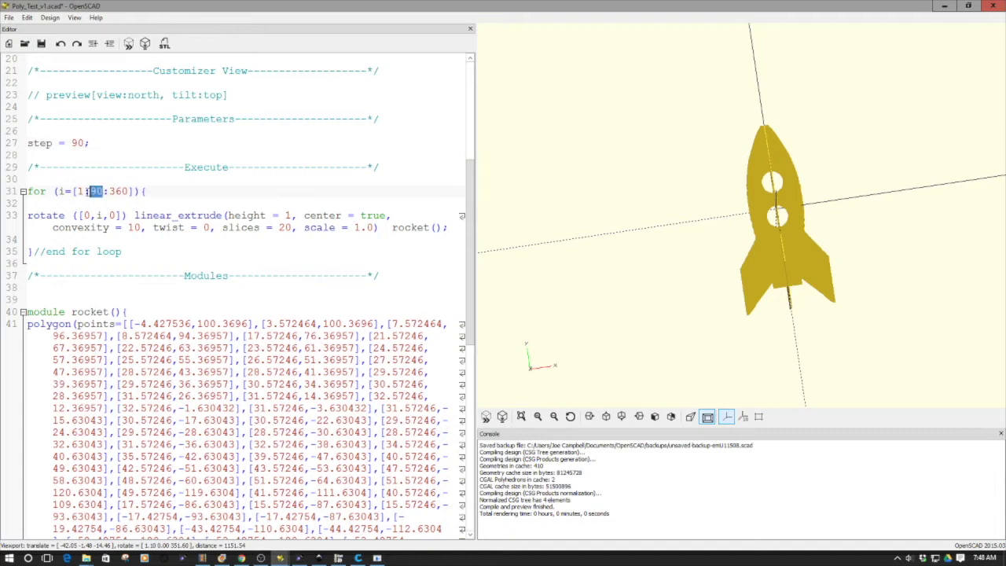
type("step")
left_click(129, 43)
Set step to 180 and preview the two rocket copies
left_click_drag(86, 143, 71, 143)
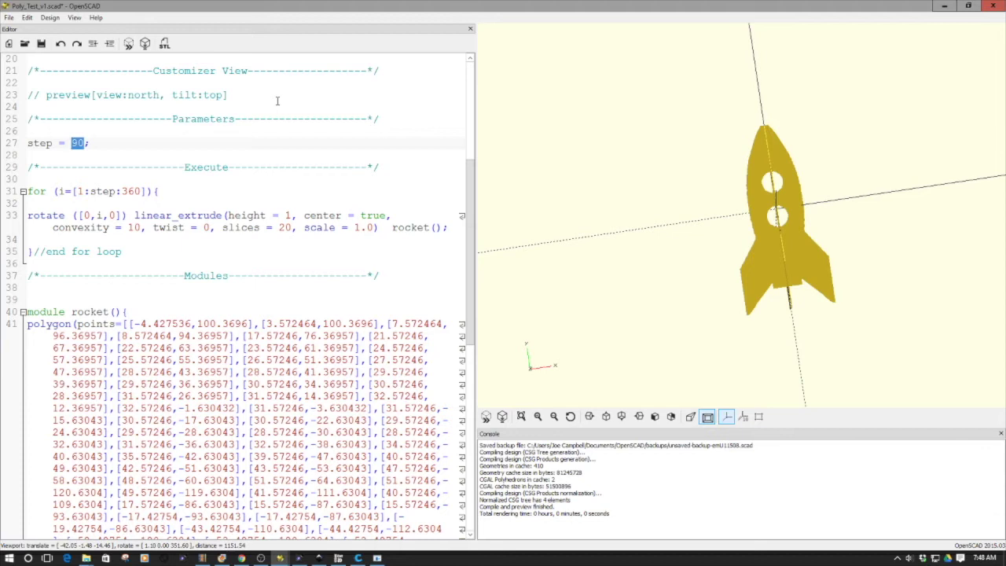
type("180")
left_click(128, 43)
mouse_move(644, 224)
left_mouse_down()
mouse_move(657, 186)
mouse_move(644, 234)
mouse_move(659, 225)
left_mouse_up()
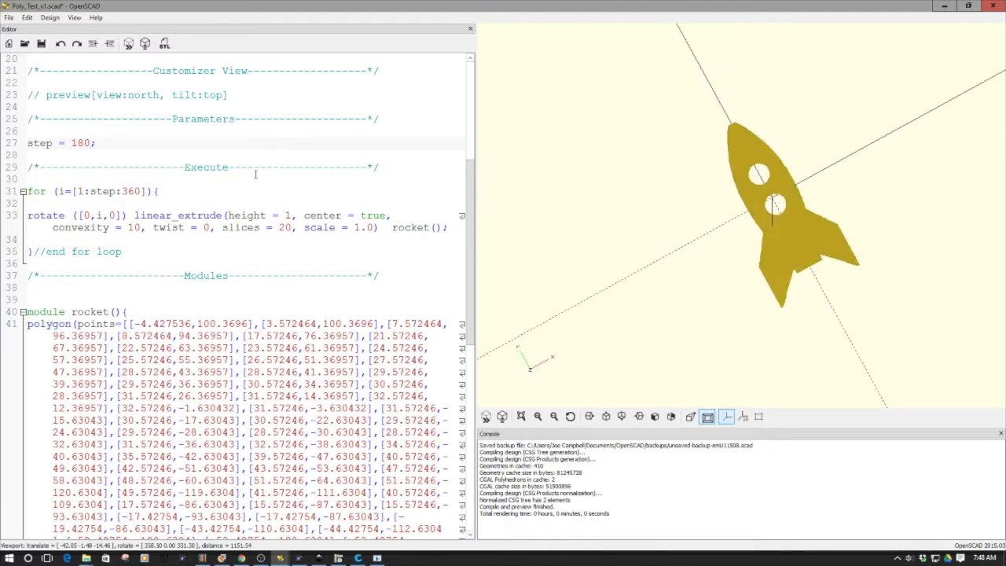
Change step from 180 to 10 and preview the rocket from a near-front angle
key("BackSpace")
key("BackSpace")
key("BackSpace")
type("10")
left_click(130, 47)
mouse_move(675, 269)
left_mouse_down()
mouse_move(654, 205)
mouse_move(683, 313)
mouse_move(666, 288)
mouse_move(697, 274)
mouse_move(694, 262)
mouse_move(635, 285)
mouse_move(621, 249)
mouse_move(640, 214)
mouse_move(671, 272)
mouse_move(662, 285)
mouse_move(644, 284)
mouse_move(660, 284)
left_mouse_up()
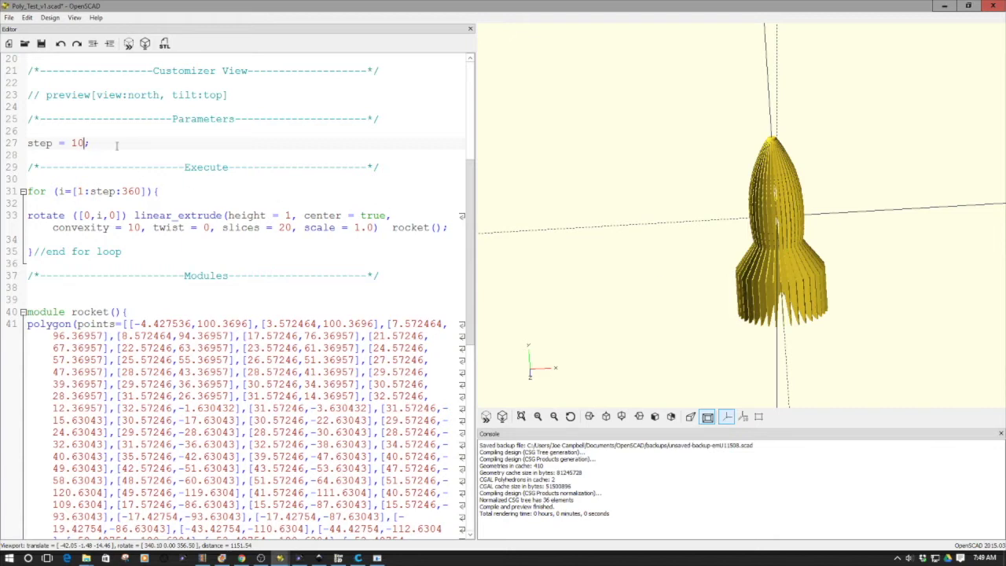
Shorten step to 1 and preview the dense, almost solid rocket
key("BackSpace")
left_click(129, 44)
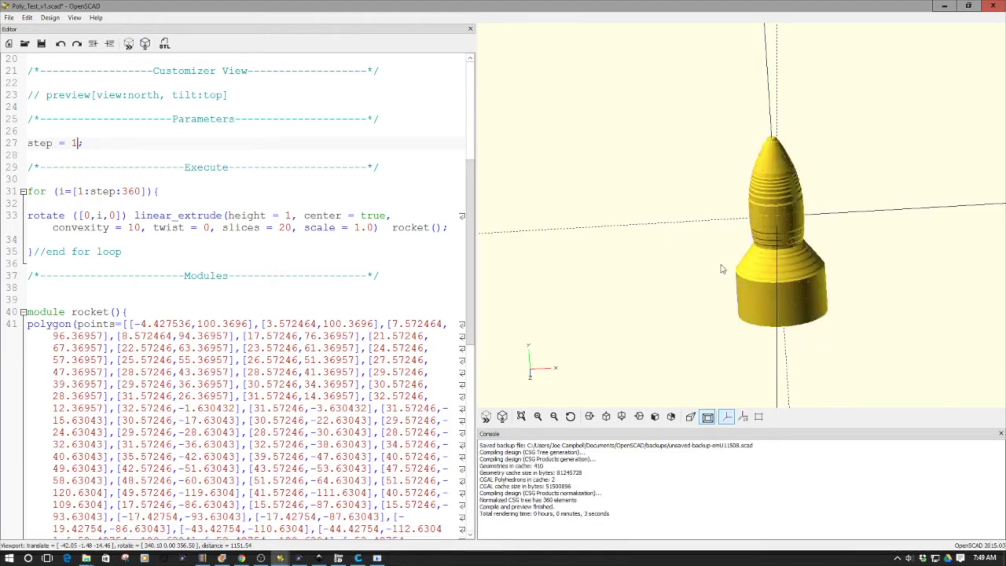
middle_click_drag(724, 269, 710, 239)
Change step from 1 to 5 and preview the ribbed, fan-like rocket end-on
right_click_drag(710, 239, 709, 236)
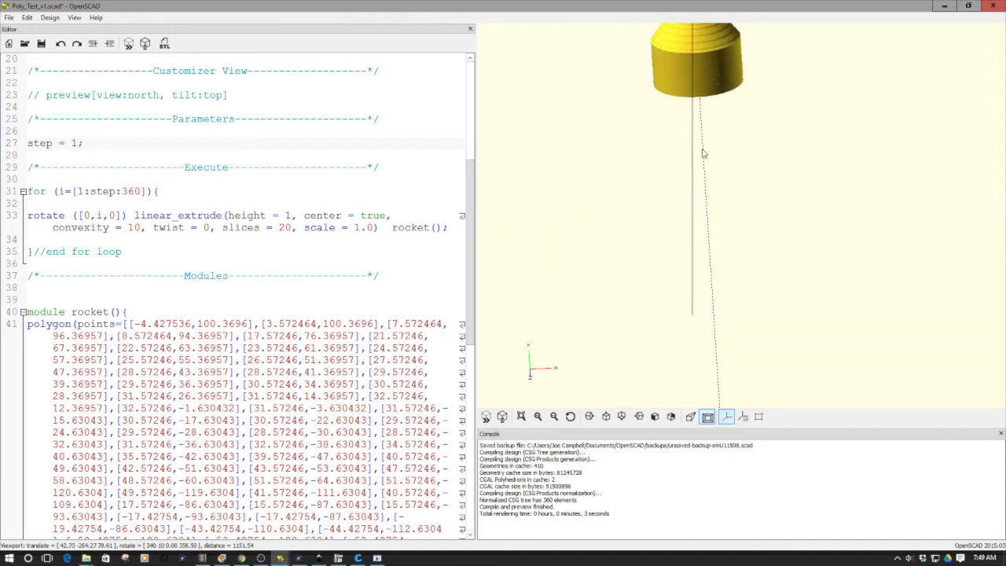
right_click_drag(687, 77, 707, 153)
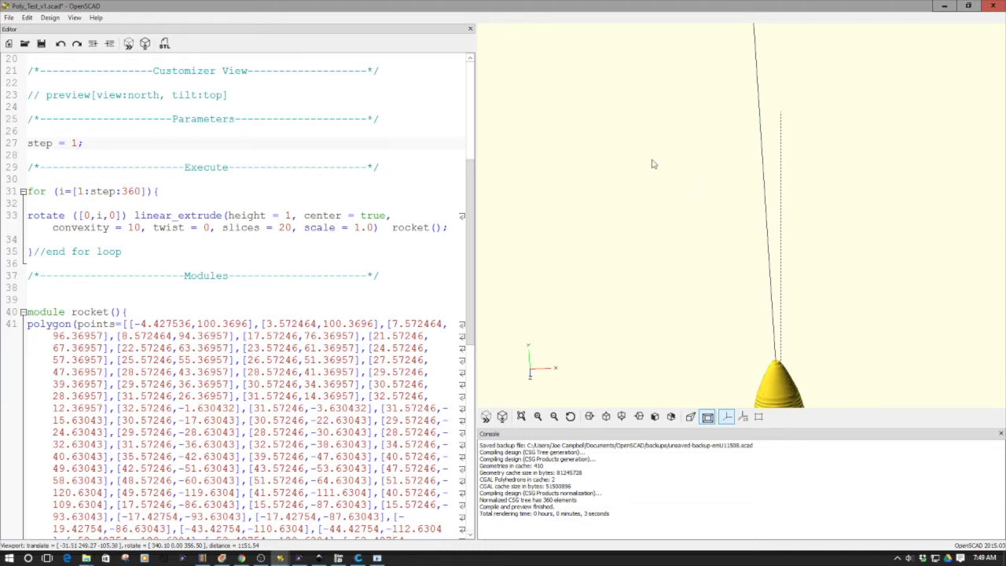
key("BackSpace")
type("5")
left_click(130, 44)
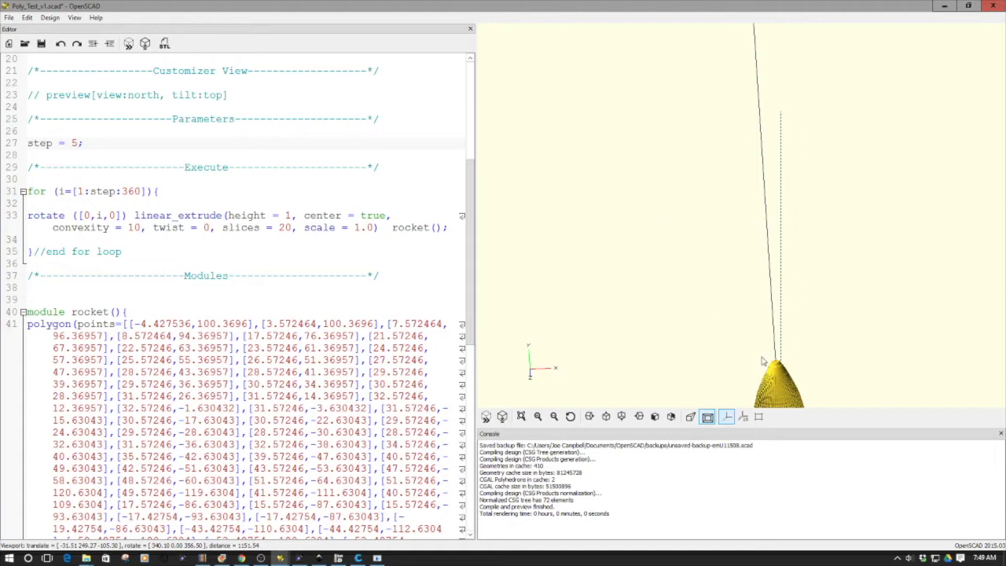
mouse_move(776, 371)
left_mouse_down()
mouse_move(771, 293)
mouse_move(782, 321)
mouse_move(733, 231)
mouse_move(773, 253)
mouse_move(774, 267)
mouse_move(759, 253)
left_mouse_up()
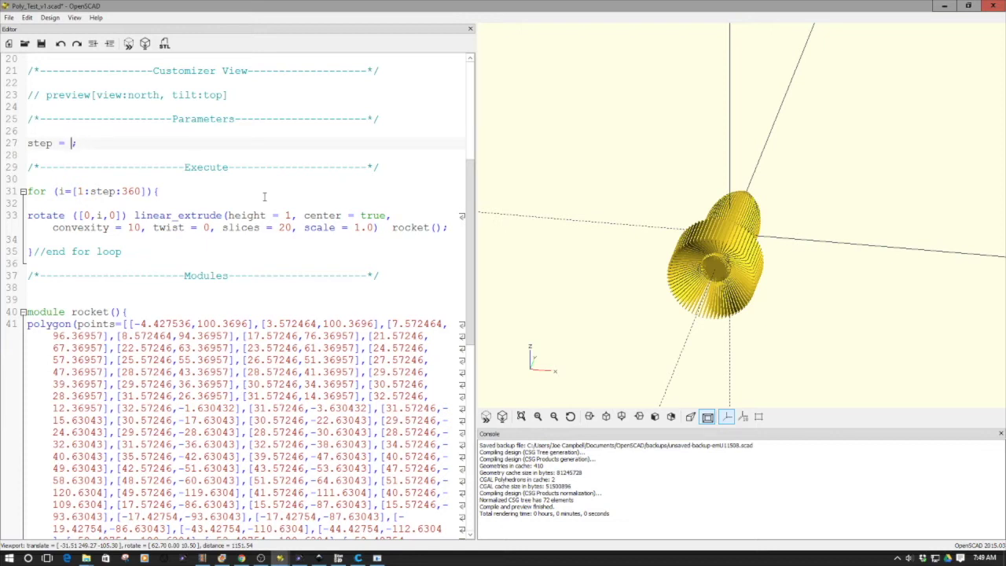
Enter 20 as the step value and preview the sparser 18-slice rocket fan
type("20")
left_click(129, 44)
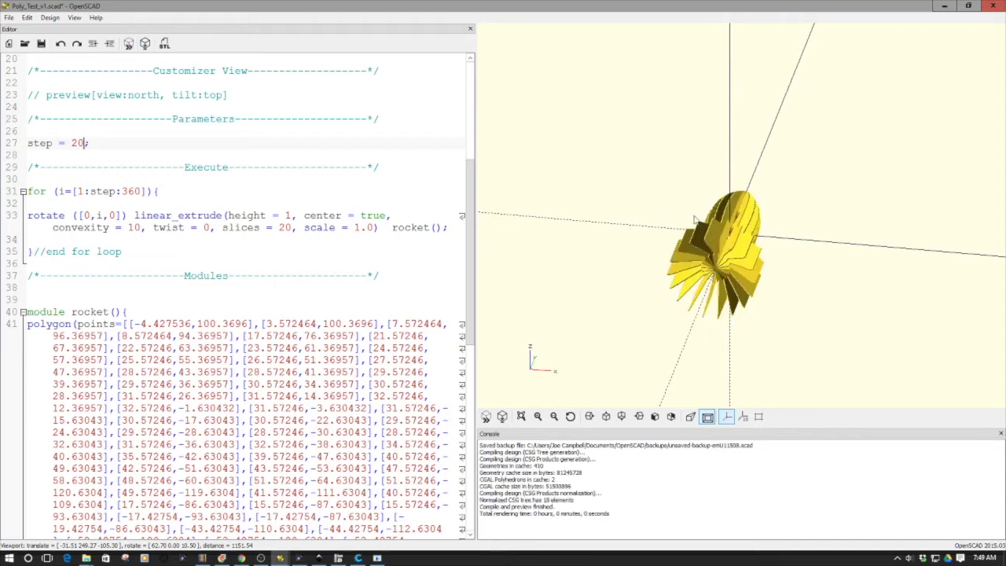
left_click_drag(695, 243, 709, 250)
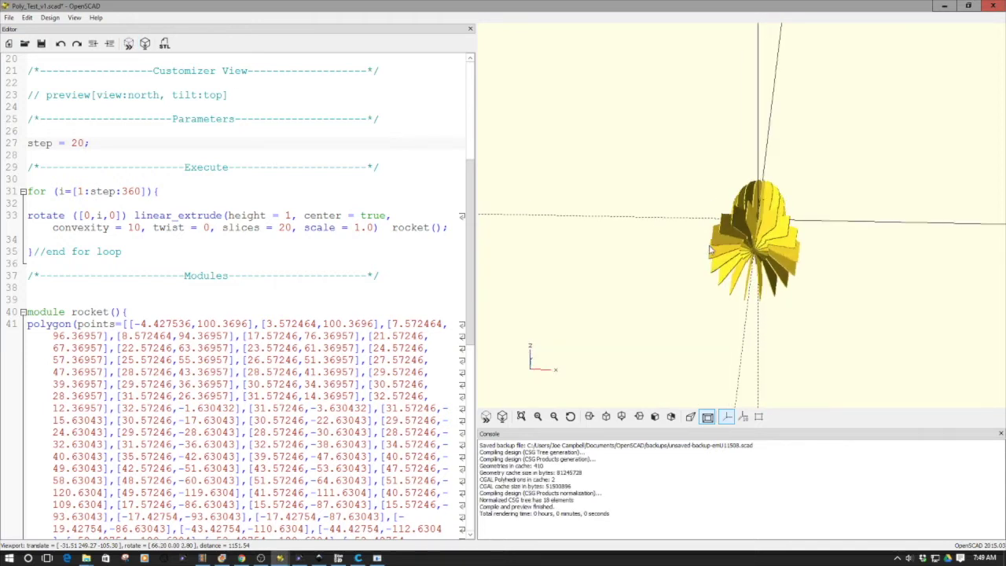
right_click_drag(710, 250, 711, 258)
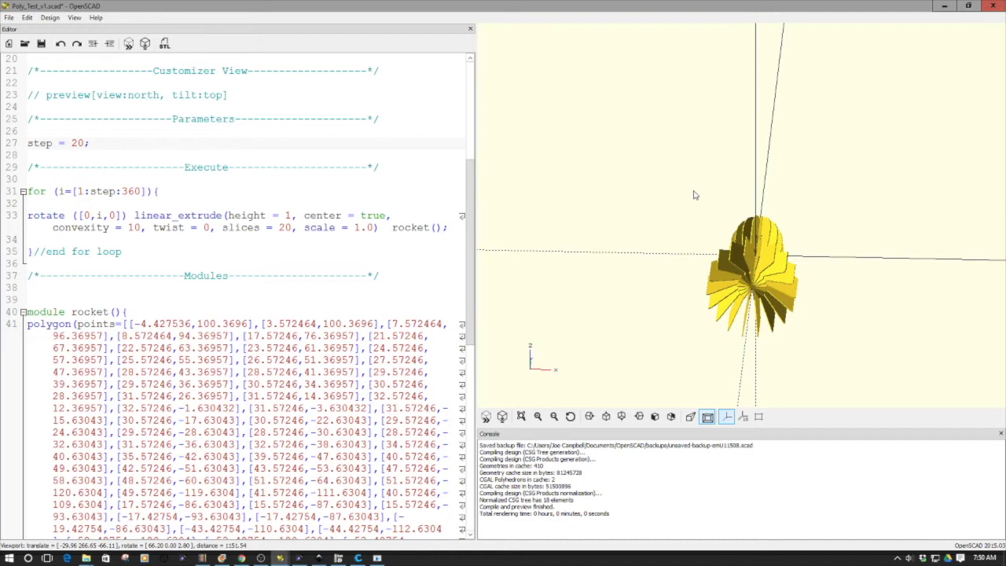
Orbit, pan and zoom around the 20-slice rocket, then delete the step value's trailing 0
mouse_move(692, 197)
left_mouse_down()
mouse_move(703, 169)
mouse_move(702, 203)
left_mouse_up()
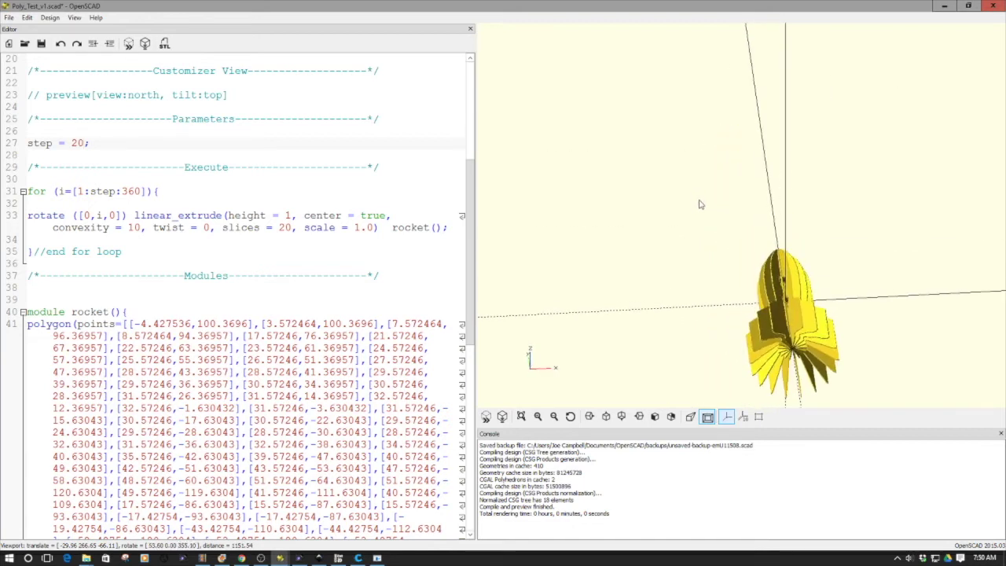
right_click_drag(778, 241, 767, 223)
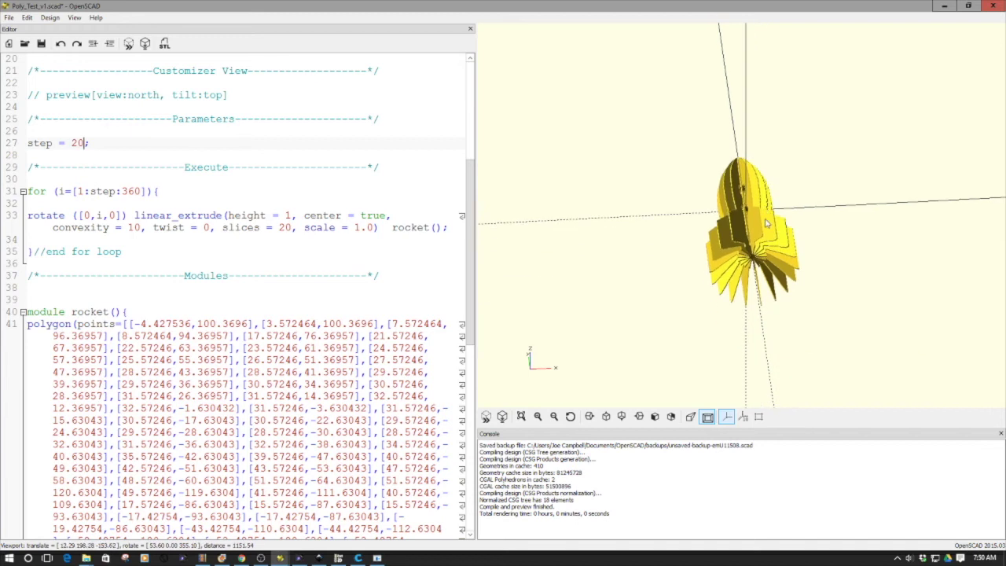
scroll(761, 208, "up", 2)
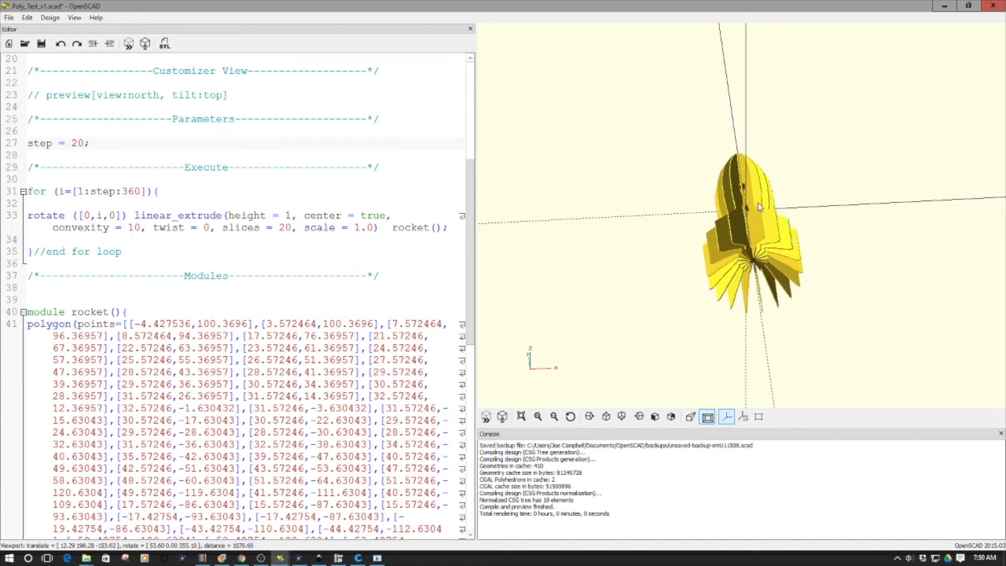
scroll(754, 184, "up", 3)
left_click_drag(756, 196, 754, 188)
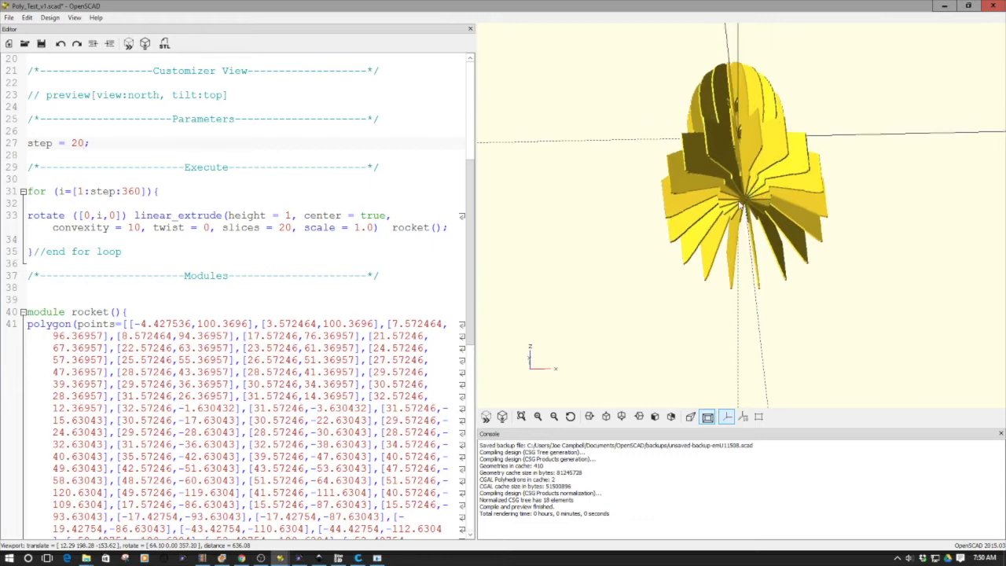
right_click_drag(689, 208, 690, 212)
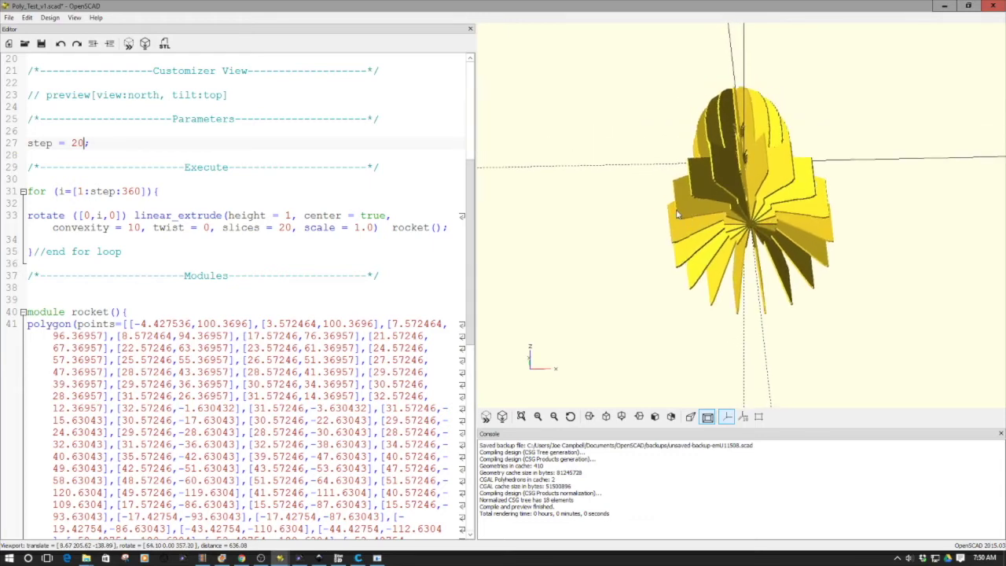
left_click_drag(677, 213, 676, 220)
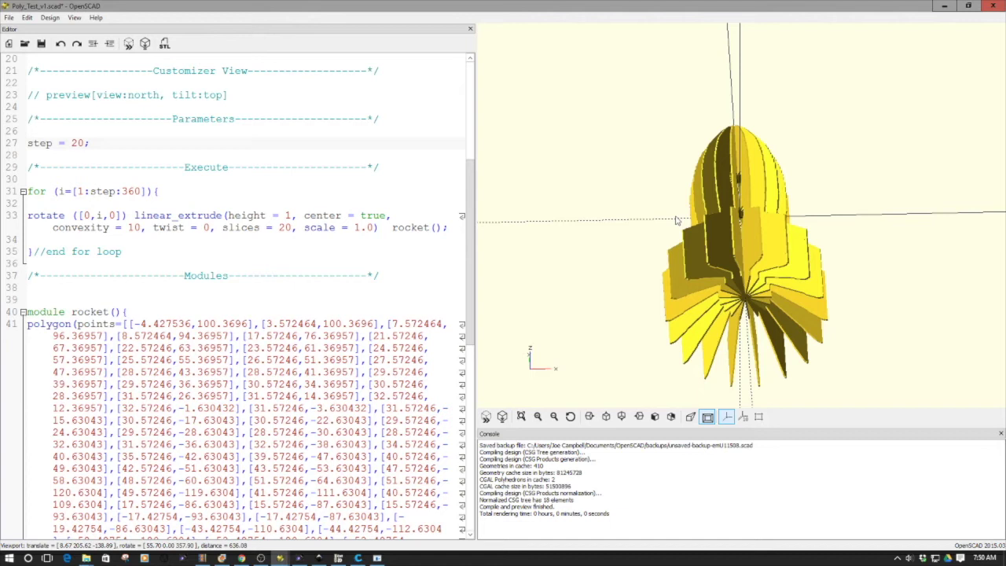
left_click_drag(679, 214, 680, 212)
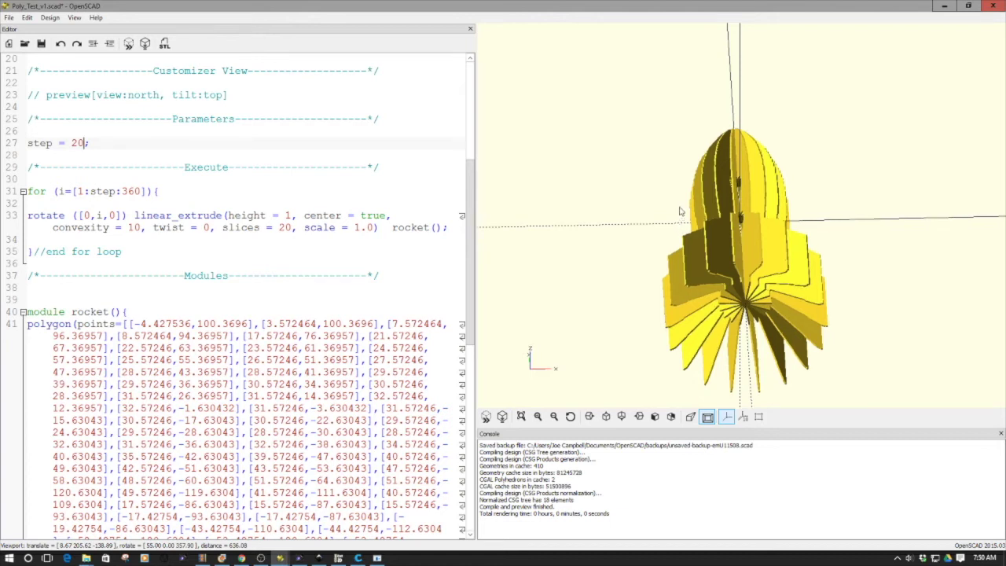
right_click_drag(760, 209, 759, 189)
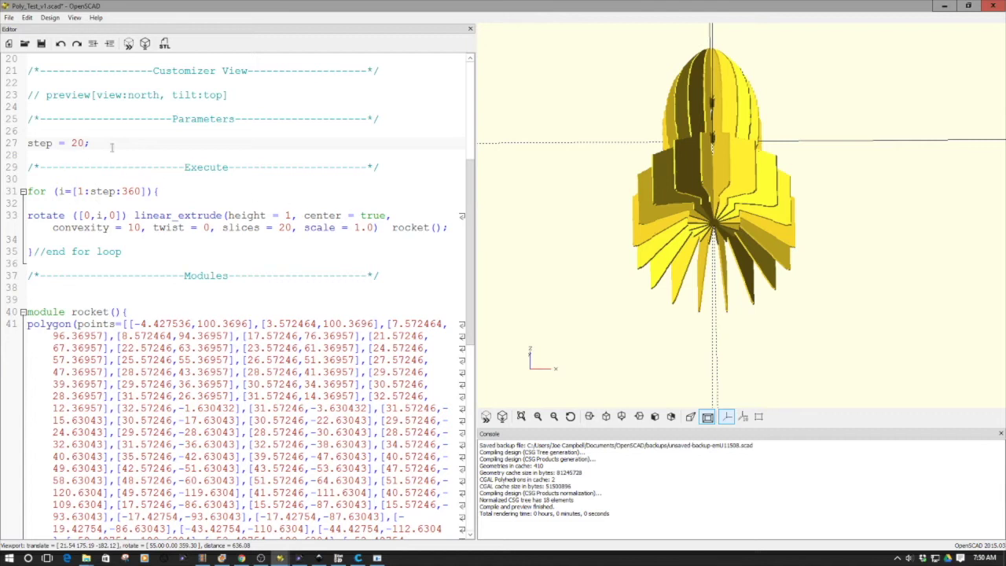
key("BackSpace")
key("BackSpace")
Change step to 45, rejoining the stray semicolon to line 27
type("45")
key("Return")
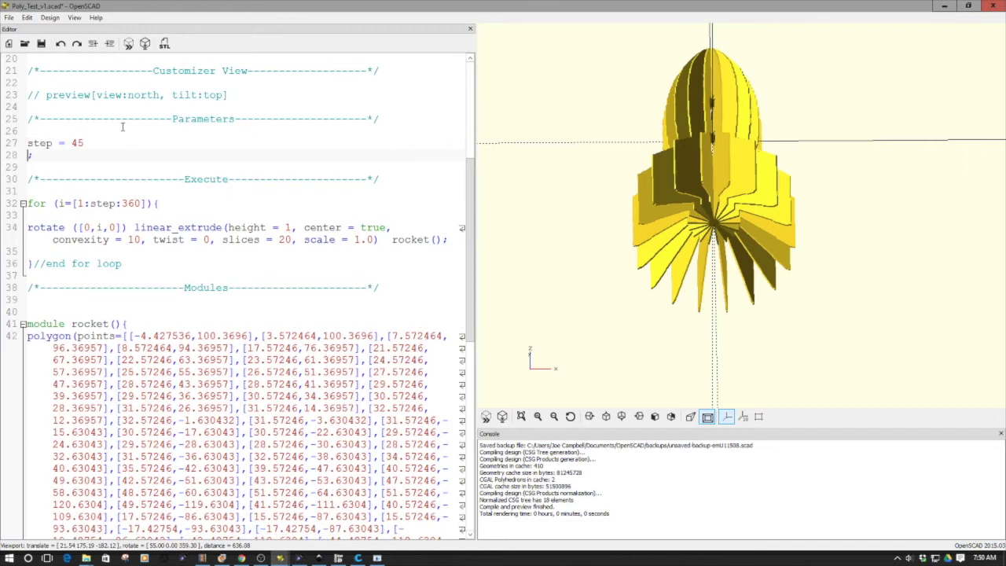
key("BackSpace")
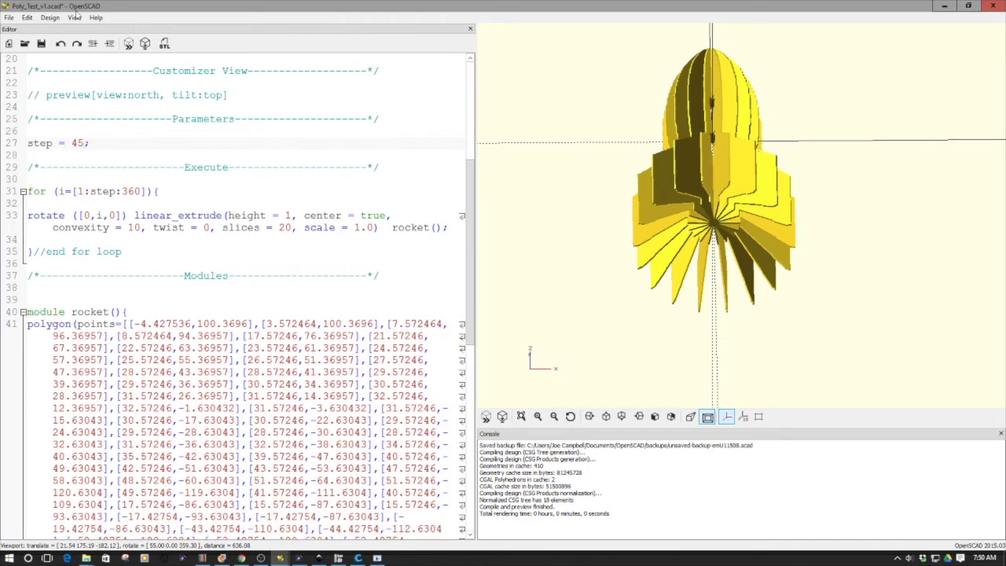
Preview and orbit the eight-slice step-45 rocket, then bring Chrome's contour tracer page forward
left_click(130, 44)
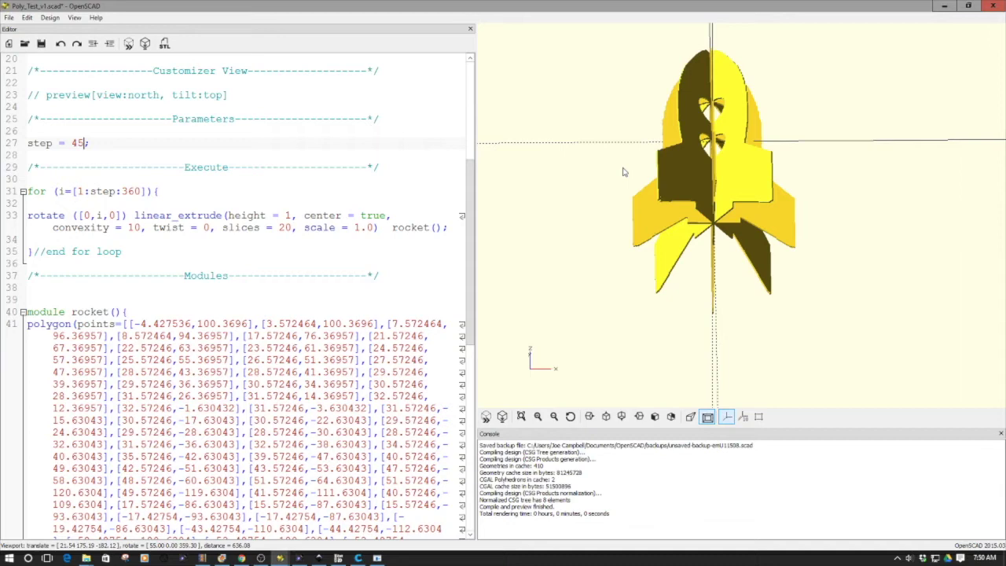
mouse_move(625, 172)
left_mouse_down()
mouse_move(673, 190)
mouse_move(693, 179)
left_mouse_up()
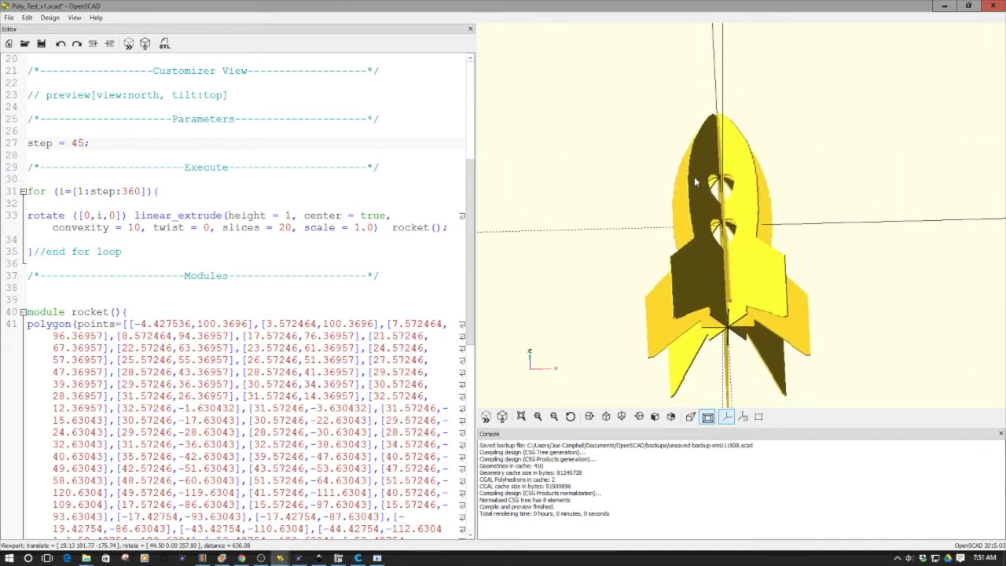
mouse_move(695, 182)
left_mouse_down()
mouse_move(685, 205)
mouse_move(706, 206)
mouse_move(693, 199)
left_mouse_up()
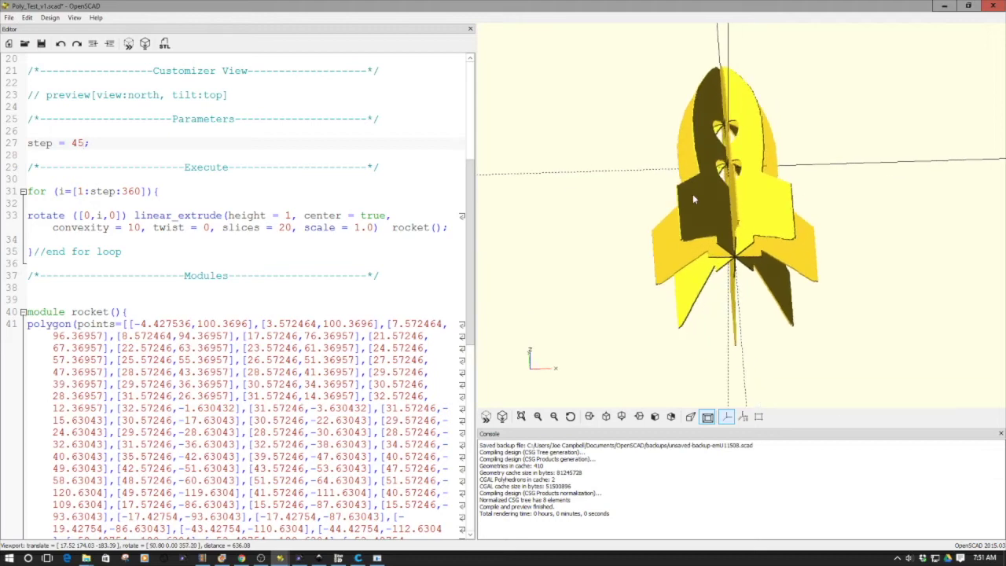
left_click(241, 558)
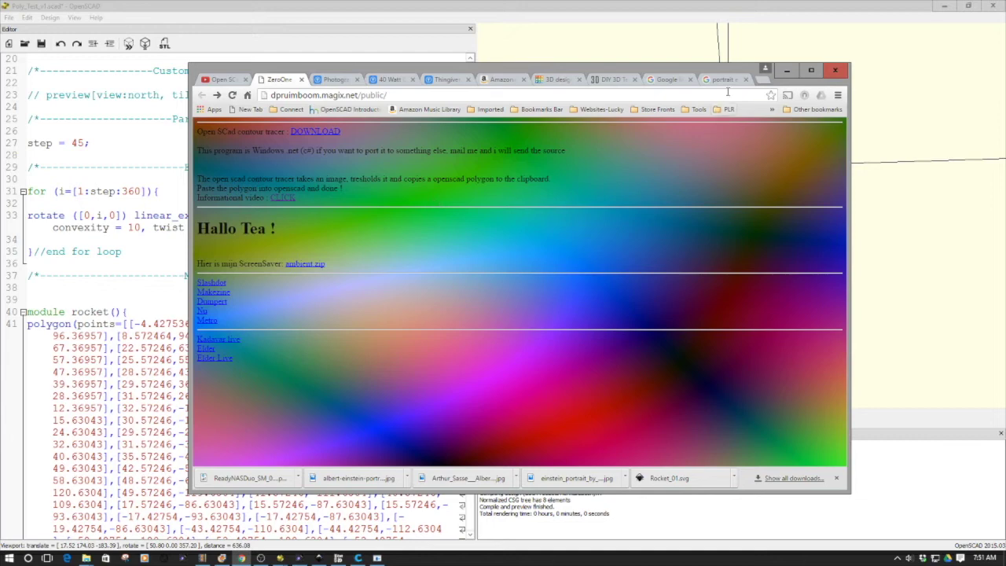
Minimize the Chrome window to reveal the step-45 rocket preview
left_click(787, 70)
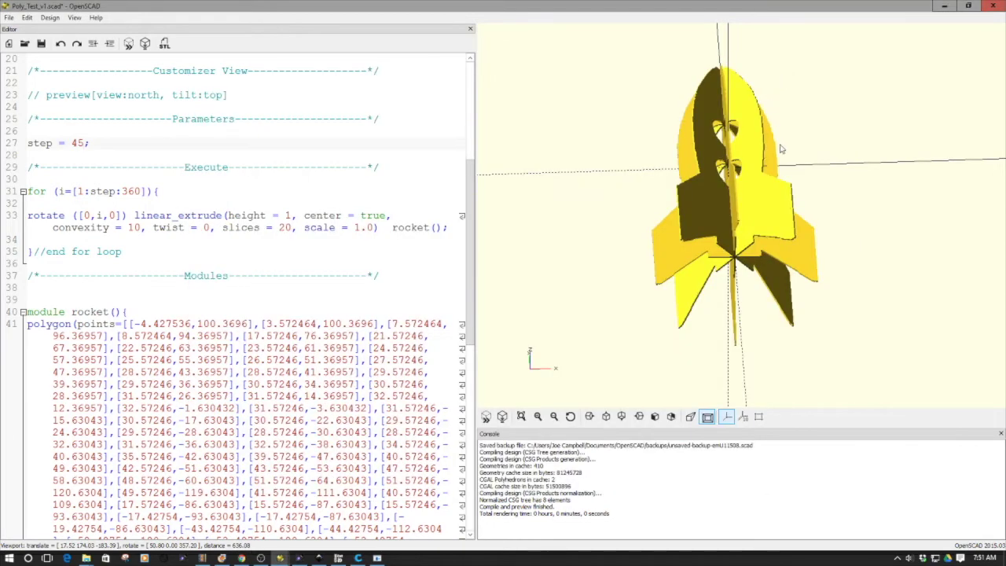